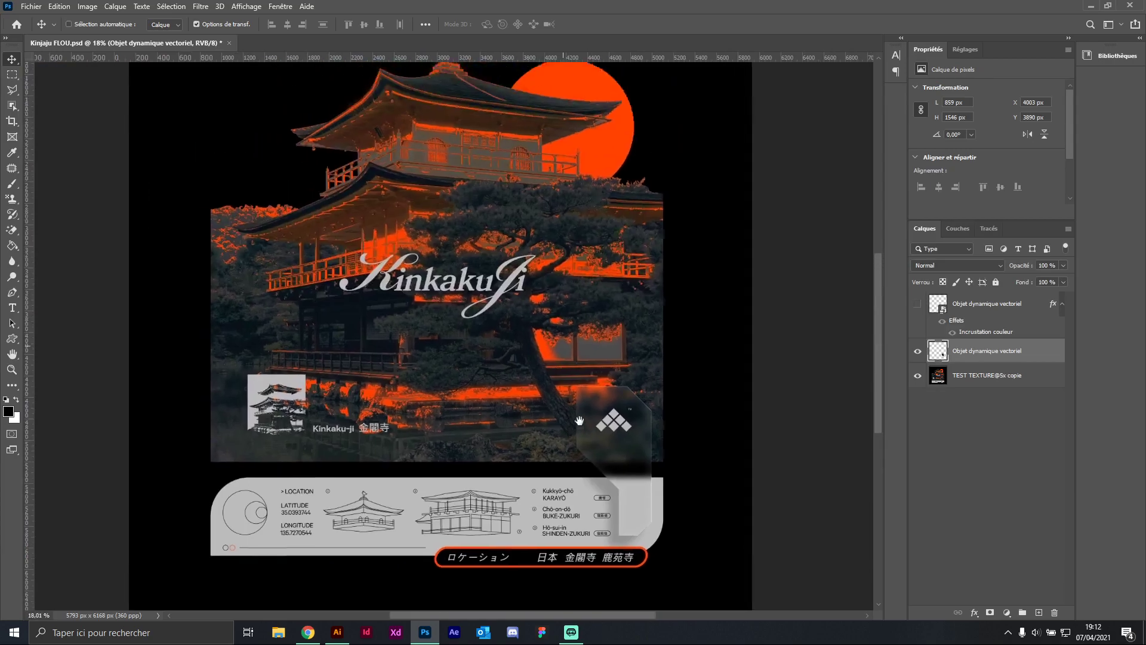
# Step: Examine the frosted-glass panel with the diamond logo up close and within the whole poster
pyautogui.scroll(4, 586, 450)
pyautogui.moveTo(673, 514); pyautogui.dragTo(592, 238)
pyautogui.scroll(5, 609, 348)
pyautogui.scroll(-4, 632, 429)
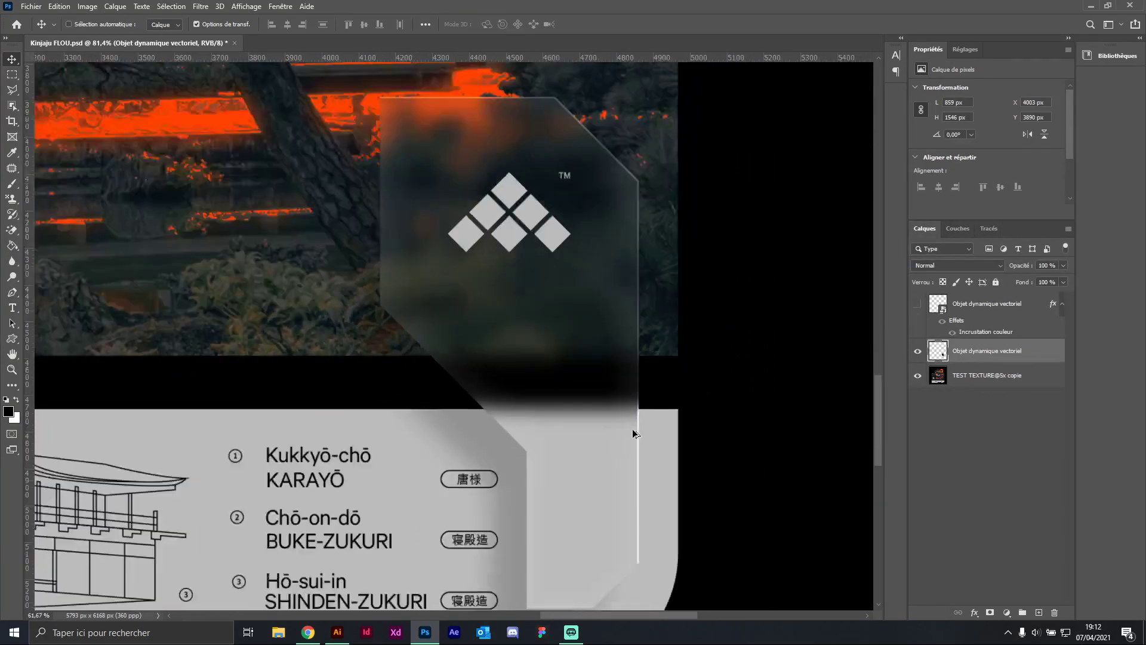
pyautogui.scroll(-3, 575, 307)
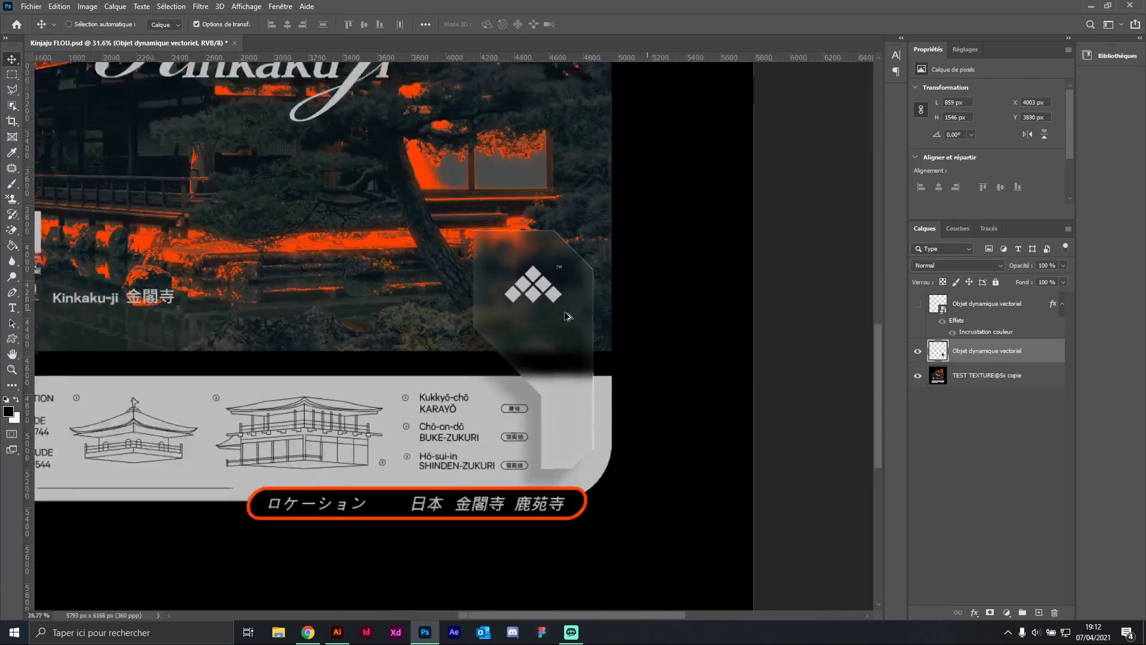
pyautogui.scroll(2, 538, 436)
pyautogui.scroll(-4, 543, 127)
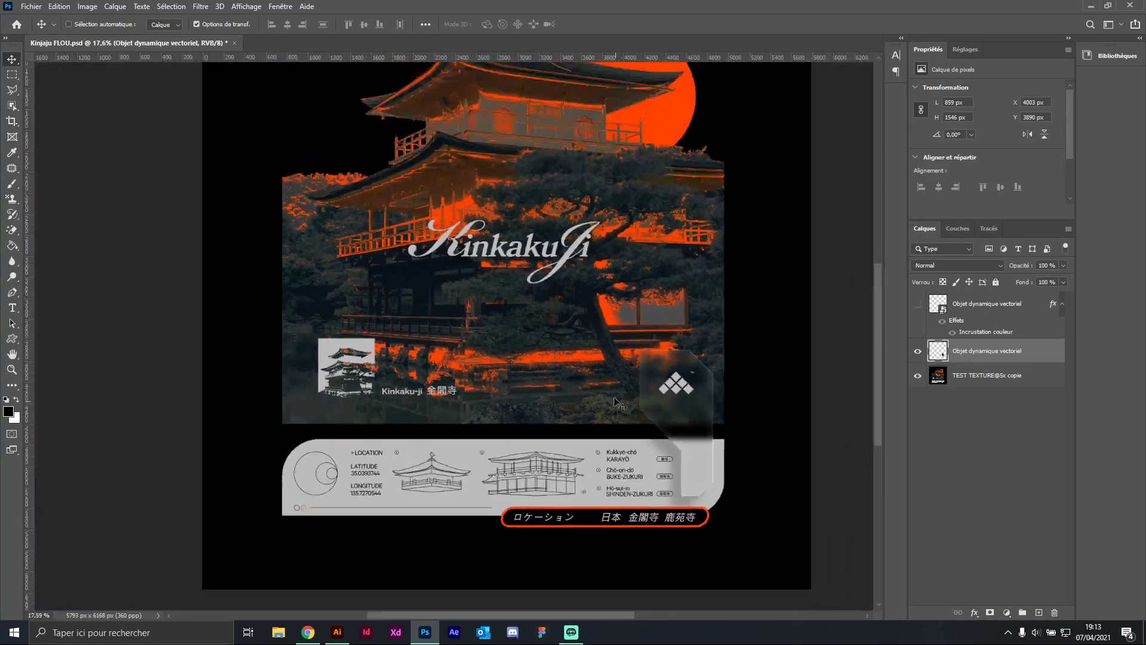
pyautogui.moveTo(588, 333); pyautogui.dragTo(558, 386)
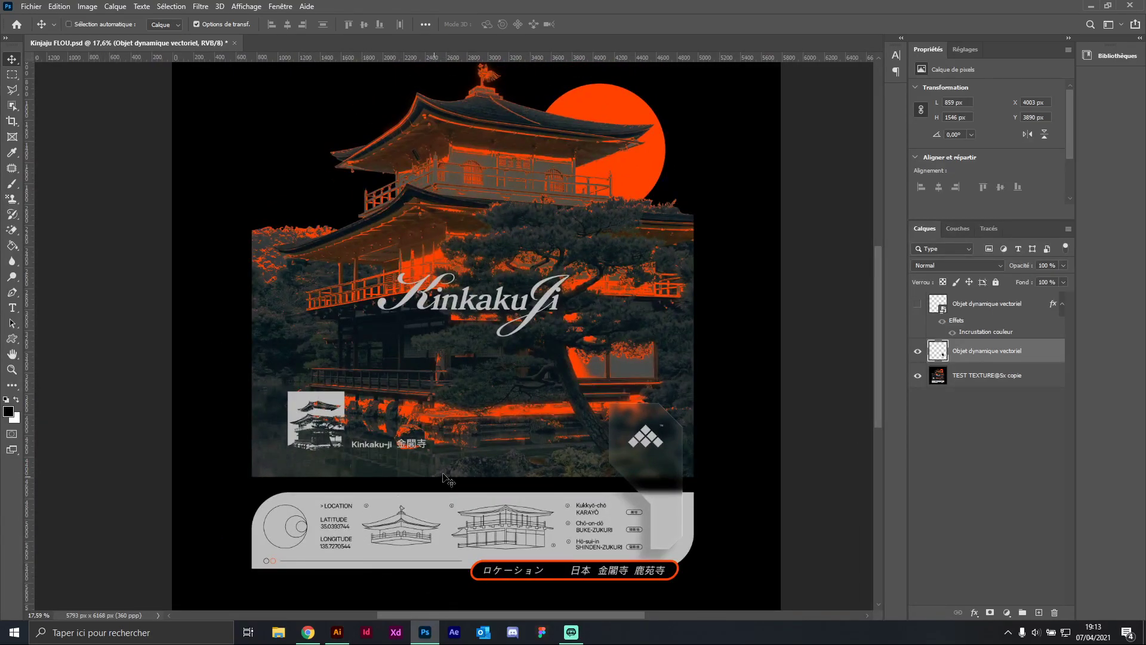
pyautogui.scroll(1, 485, 447)
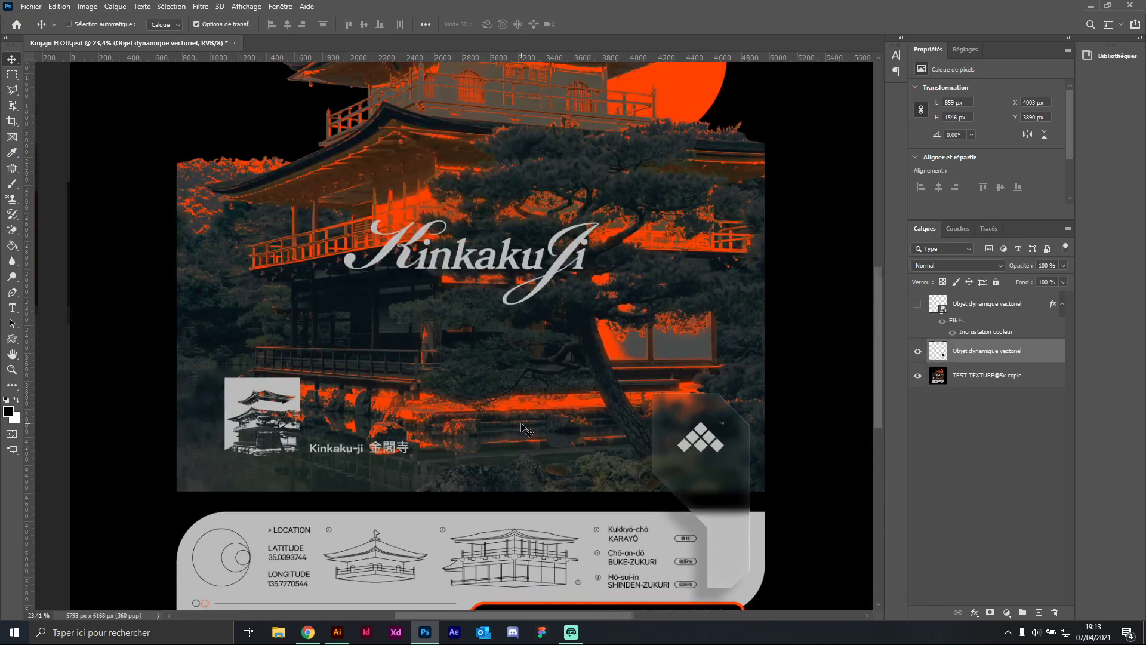
# Step: Draw a closed, straight-sided eight-point path about 1049 × 952 px beneath the KinkakuJi title with the Pen tool
pyautogui.scroll(1, 527, 429)
pyautogui.click(12, 295)
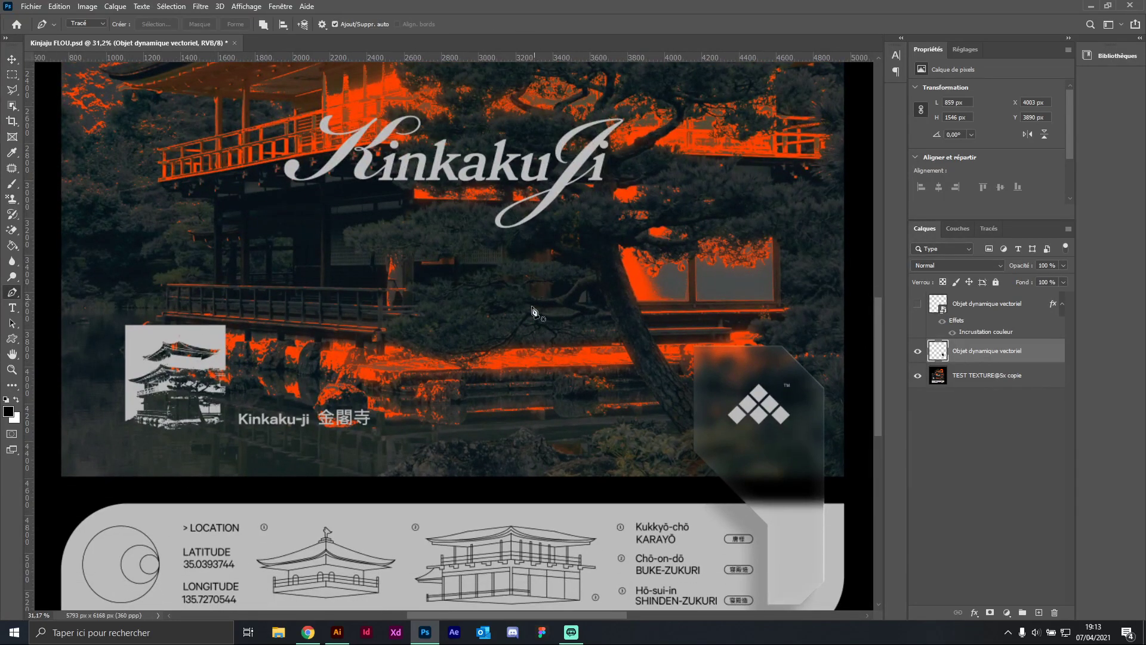
pyautogui.click(420, 262)
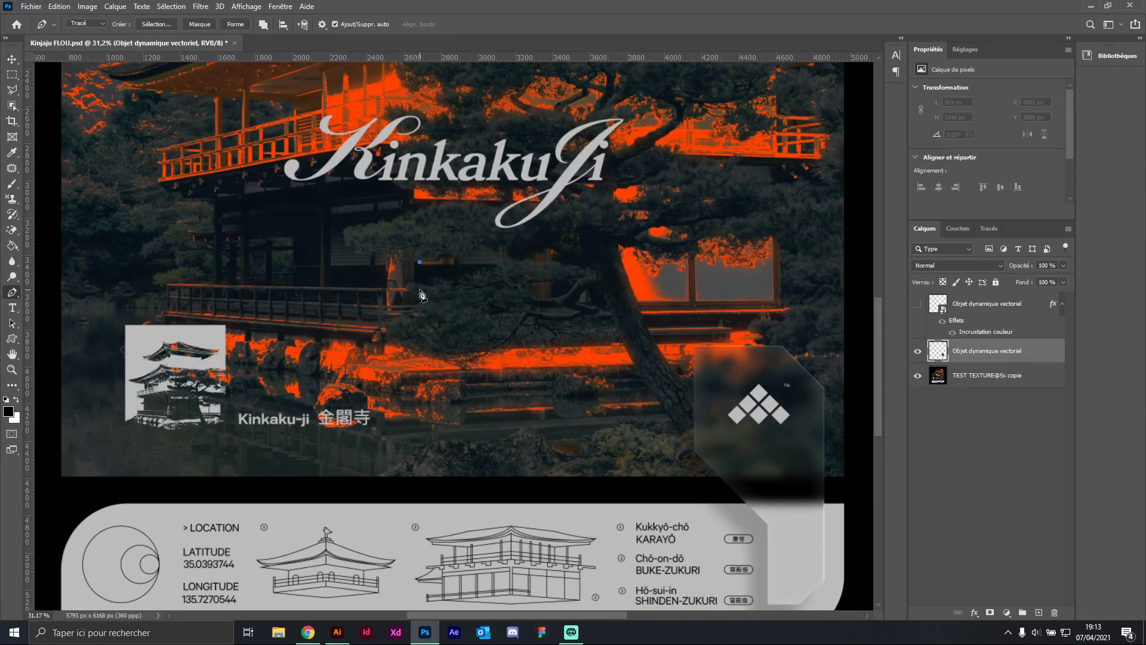
pyautogui.click(420, 362)
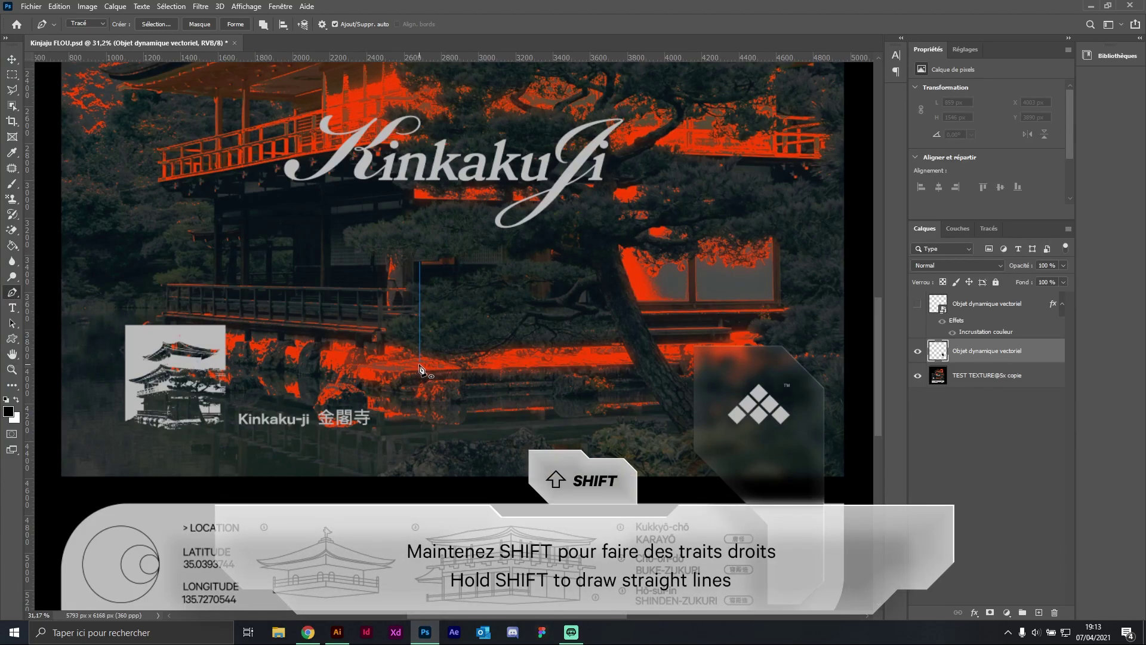
pyautogui.keyDown('shift'); pyautogui.click(464, 406); pyautogui.keyUp('shift')
pyautogui.keyDown('shift'); pyautogui.click(559, 405); pyautogui.keyUp('shift')
pyautogui.keyDown('shift'); pyautogui.click(615, 350); pyautogui.keyUp('shift')
pyautogui.keyDown('shift'); pyautogui.click(615, 277); pyautogui.keyUp('shift')
pyautogui.keyDown('shift'); pyautogui.click(502, 277); pyautogui.keyUp('shift')
pyautogui.keyDown('shift'); pyautogui.click(502, 229); pyautogui.keyUp('shift')
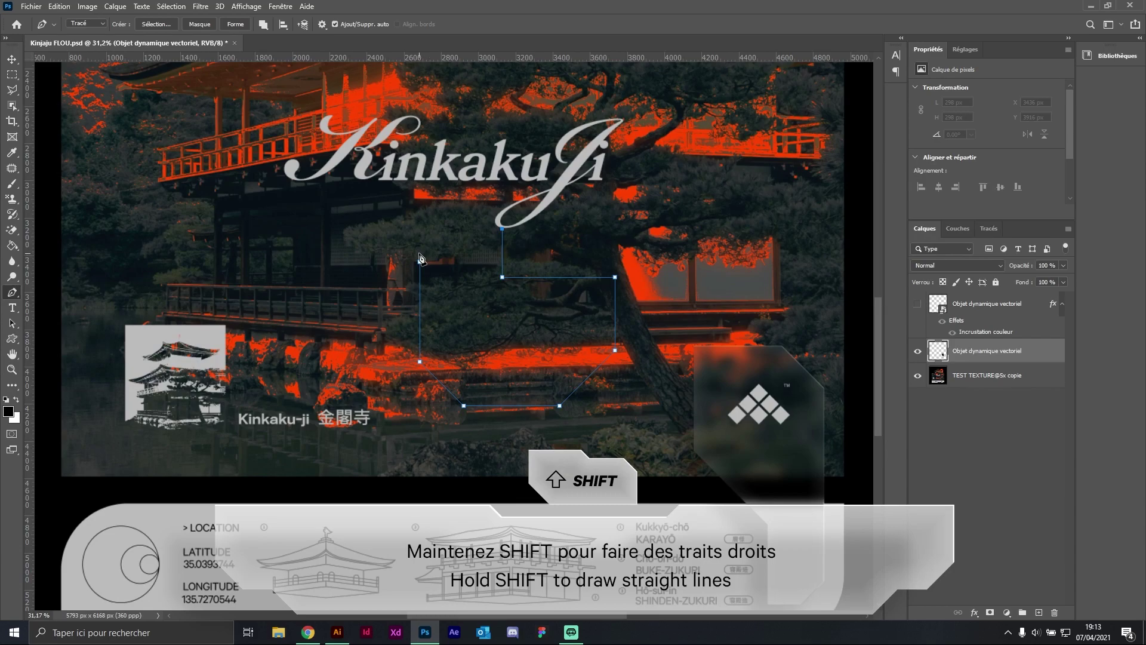
pyautogui.click(420, 264)
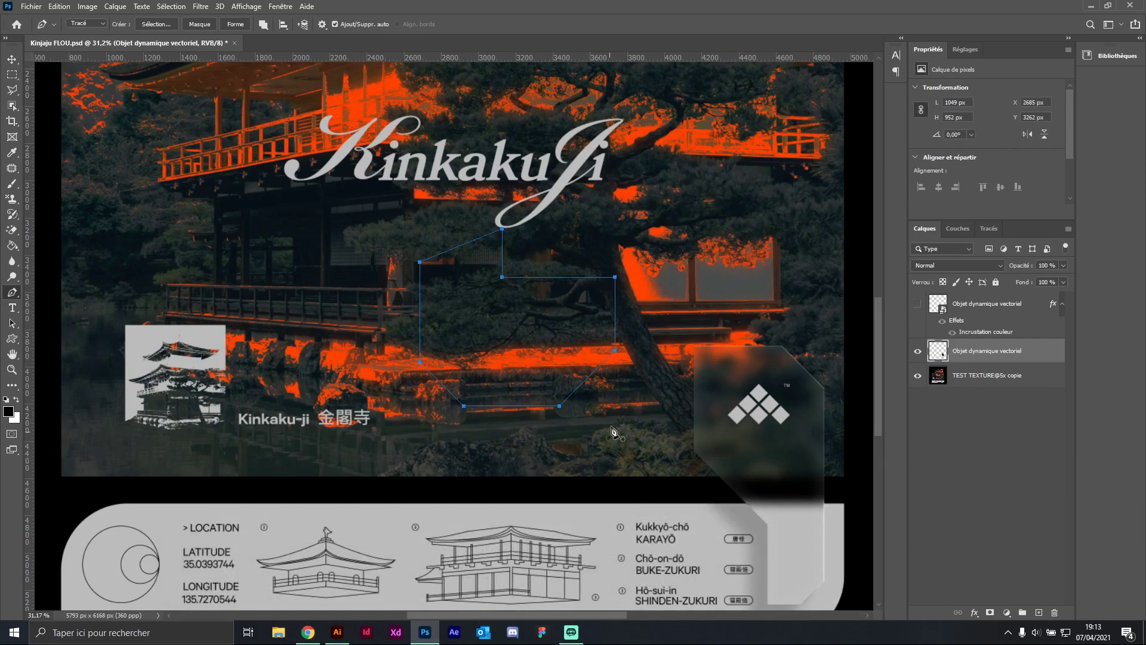
# Step: Convert the closed path into a new anti-aliased selection with a 0 px feather radius
pyautogui.rightClick(524, 354)
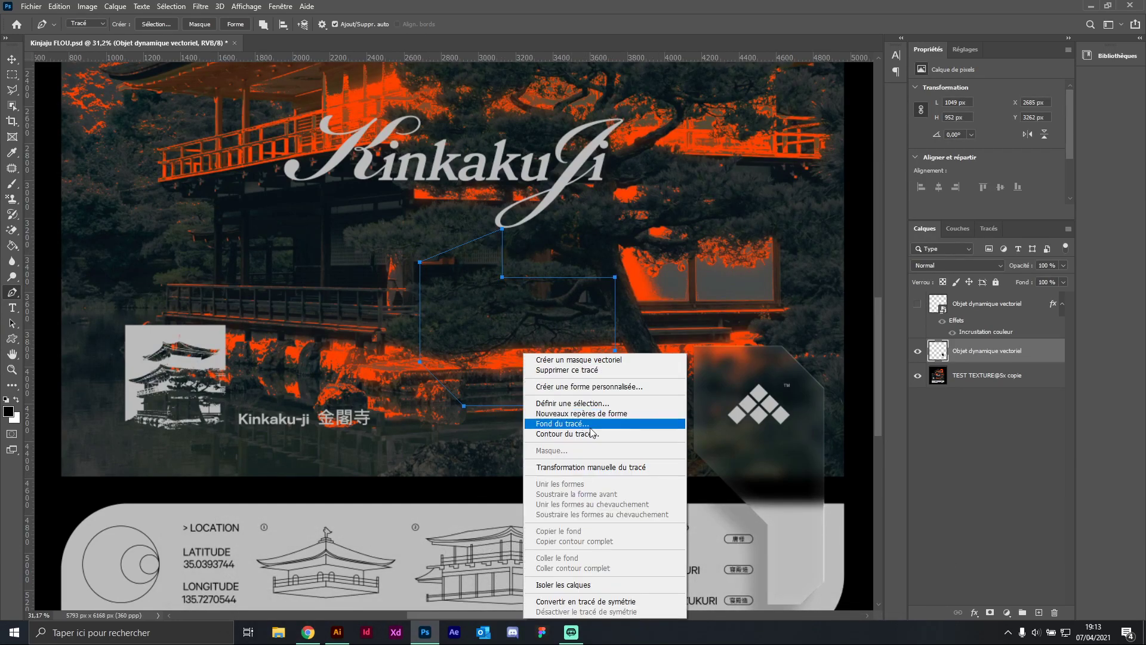
pyautogui.click(583, 405)
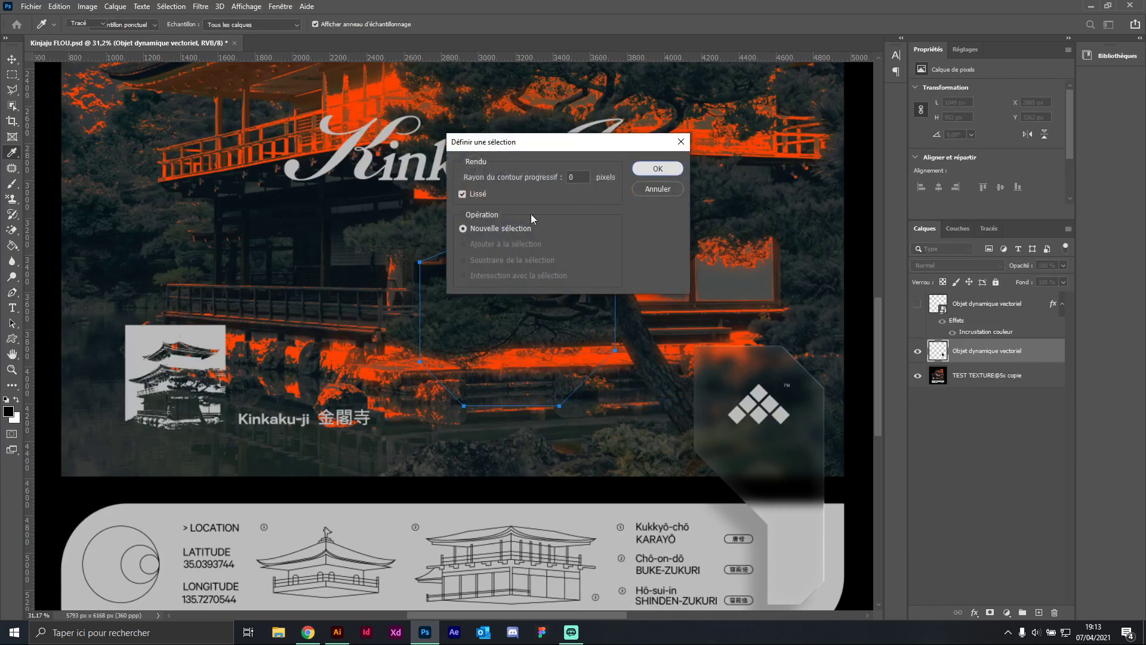
pyautogui.click(657, 171)
# Step: Add a new layer and paint the selected area solid black with the Brush
pyautogui.click(1039, 612)
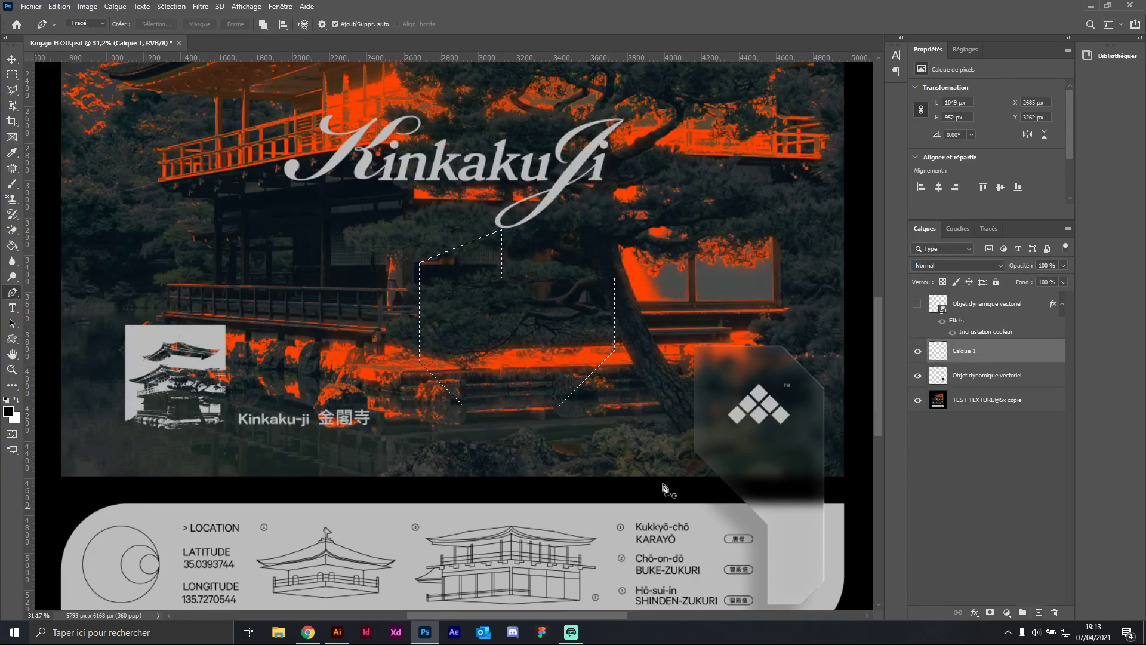
pyautogui.press('b')
pyautogui.moveTo(483, 289)
pyautogui.mouseDown()
pyautogui.moveTo(691, 299)
pyautogui.moveTo(422, 371)
pyautogui.moveTo(384, 256)
pyautogui.moveTo(588, 376)
pyautogui.mouseUp()
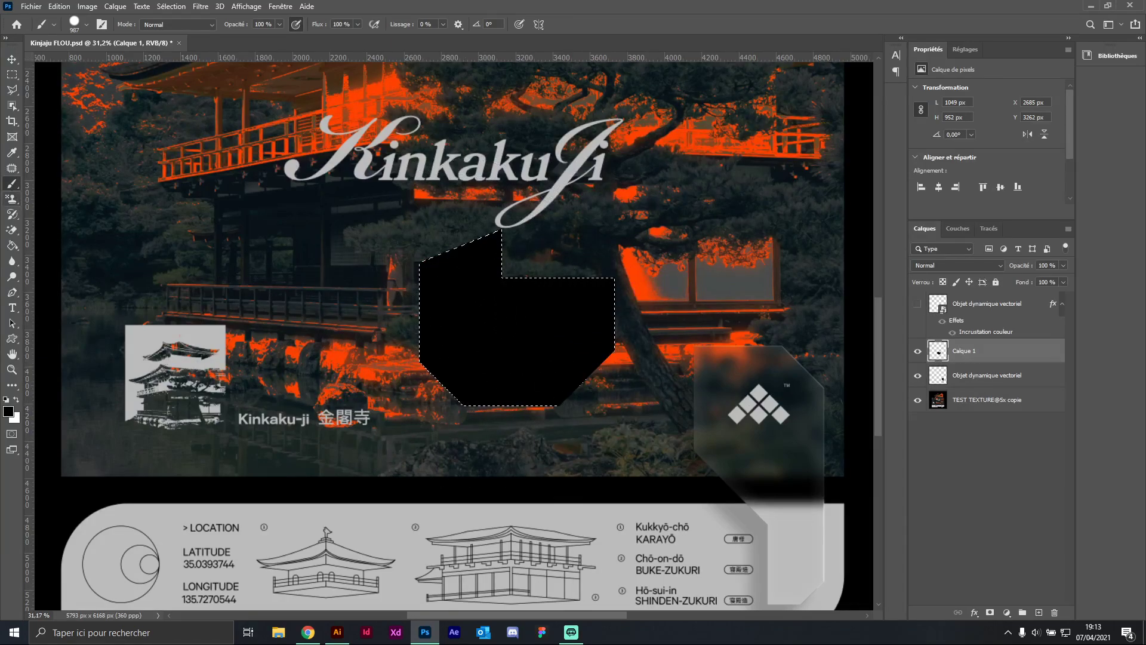
pyautogui.click(13, 245)
pyautogui.rightClick(14, 245)
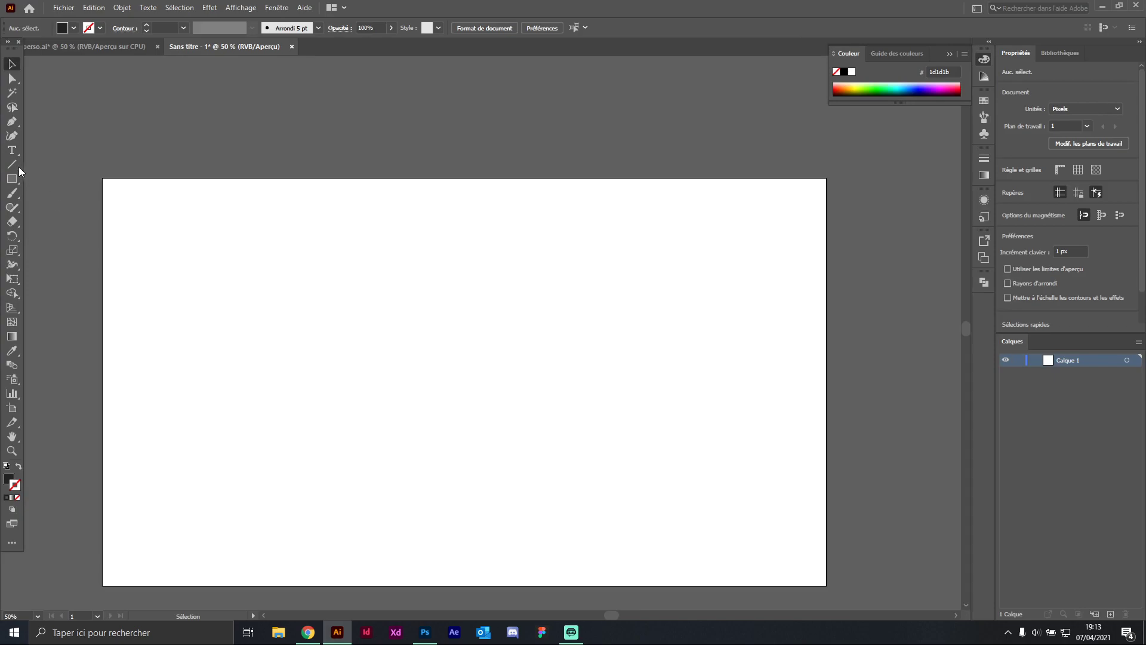
# Step: Switch to Illustrator and draw a closed black eight-point shape about 1305 × 604 px with a pointed right end, using straight Pen segments
pyautogui.click(11, 121)
pyautogui.click(293, 406)
pyautogui.keyDown('shift'); pyautogui.click(293, 319); pyautogui.keyUp('shift')
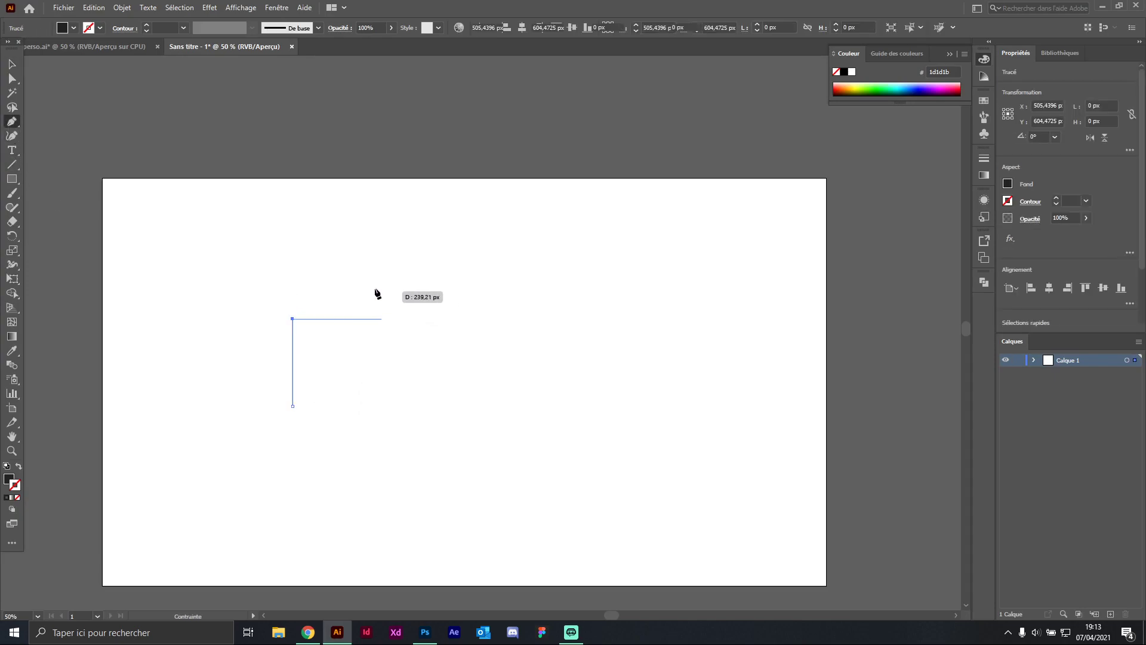
pyautogui.keyDown('shift'); pyautogui.click(360, 251); pyautogui.keyUp('shift')
pyautogui.keyDown('shift'); pyautogui.click(507, 251); pyautogui.keyUp('shift')
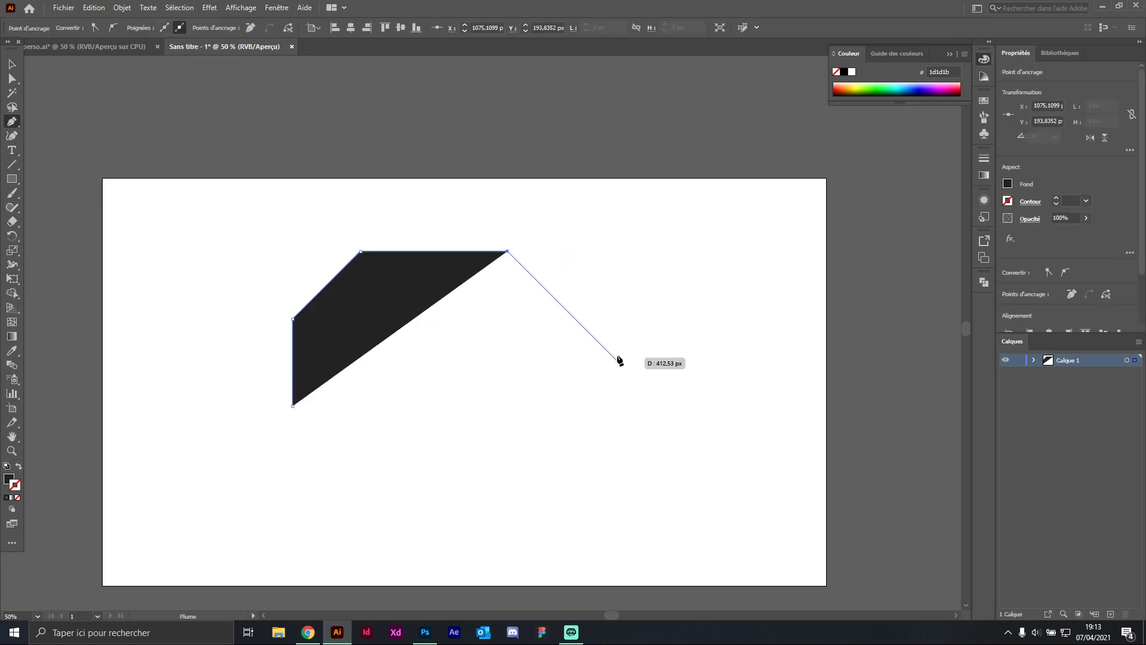
pyautogui.keyDown('shift'); pyautogui.click(614, 357); pyautogui.keyUp('shift')
pyautogui.keyDown('shift'); pyautogui.click(785, 357); pyautogui.keyUp('shift')
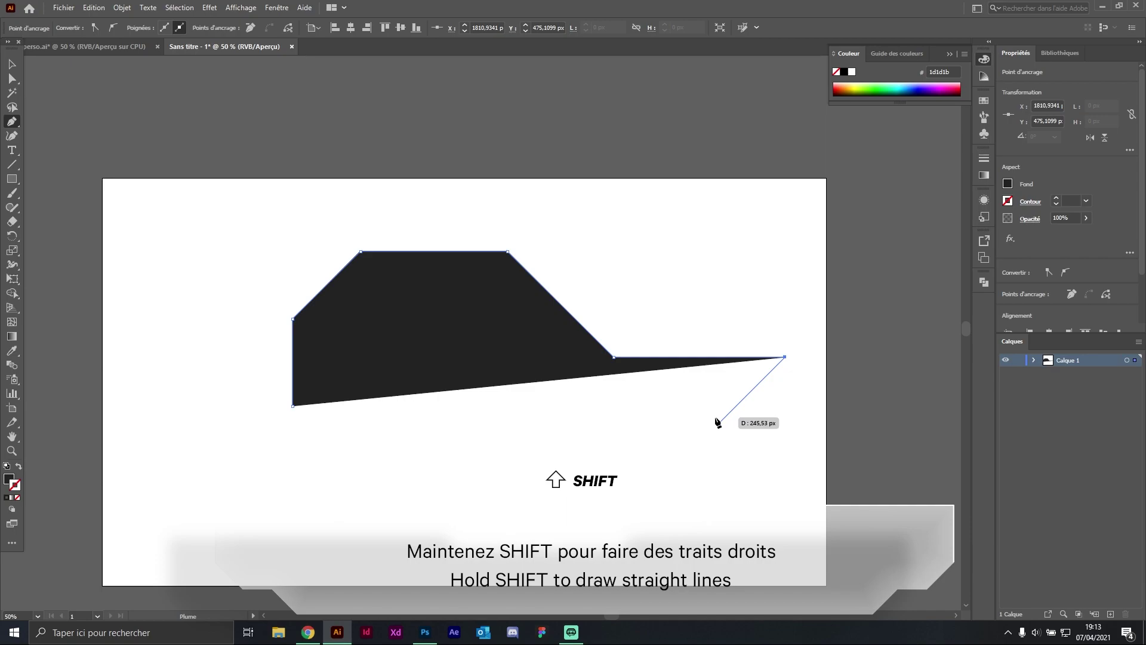
pyautogui.keyDown('shift'); pyautogui.click(663, 478); pyautogui.keyUp('shift')
pyautogui.keyDown('shift'); pyautogui.click(292, 477); pyautogui.keyUp('shift')
pyautogui.keyDown('shift'); pyautogui.click(293, 407); pyautogui.keyUp('shift')
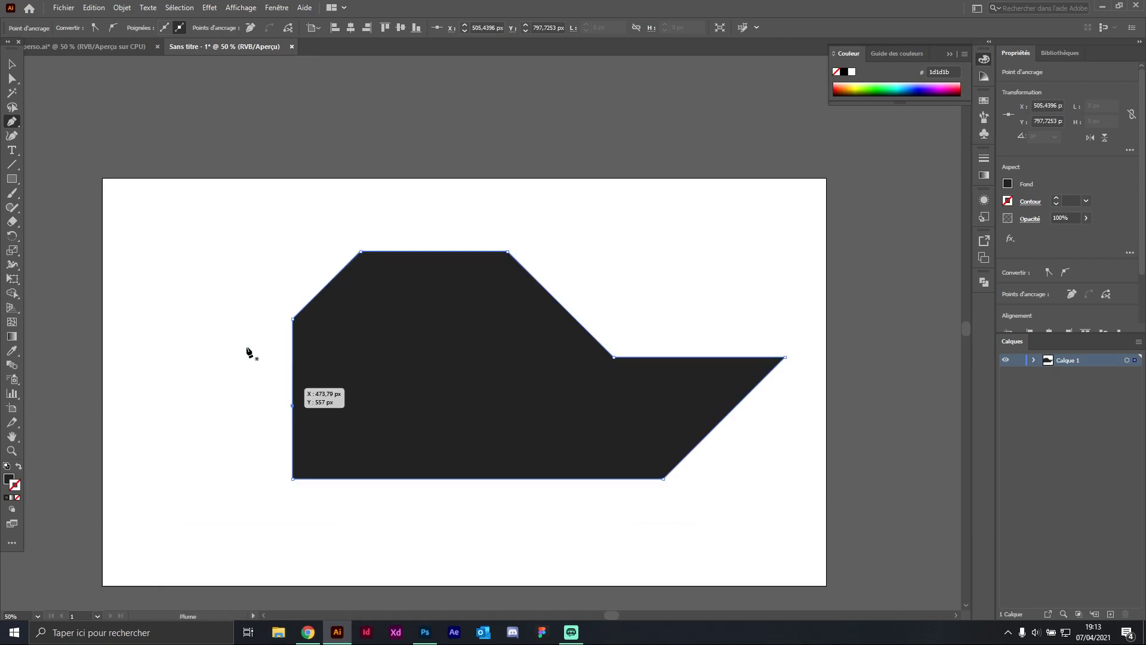
# Step: Round the left corner of the black shape's top edge, and round its pointed right tip to about 55 px
pyautogui.click(12, 64)
pyautogui.scroll(-4, 469, 272)
pyautogui.click(558, 267)
pyautogui.scroll(4, 436, 309)
pyautogui.moveTo(748, 232); pyautogui.dragTo(627, 263)
pyautogui.scroll(2, 486, 235)
pyautogui.scroll(-1, 627, 263)
pyautogui.moveTo(700, 252); pyautogui.dragTo(654, 261)
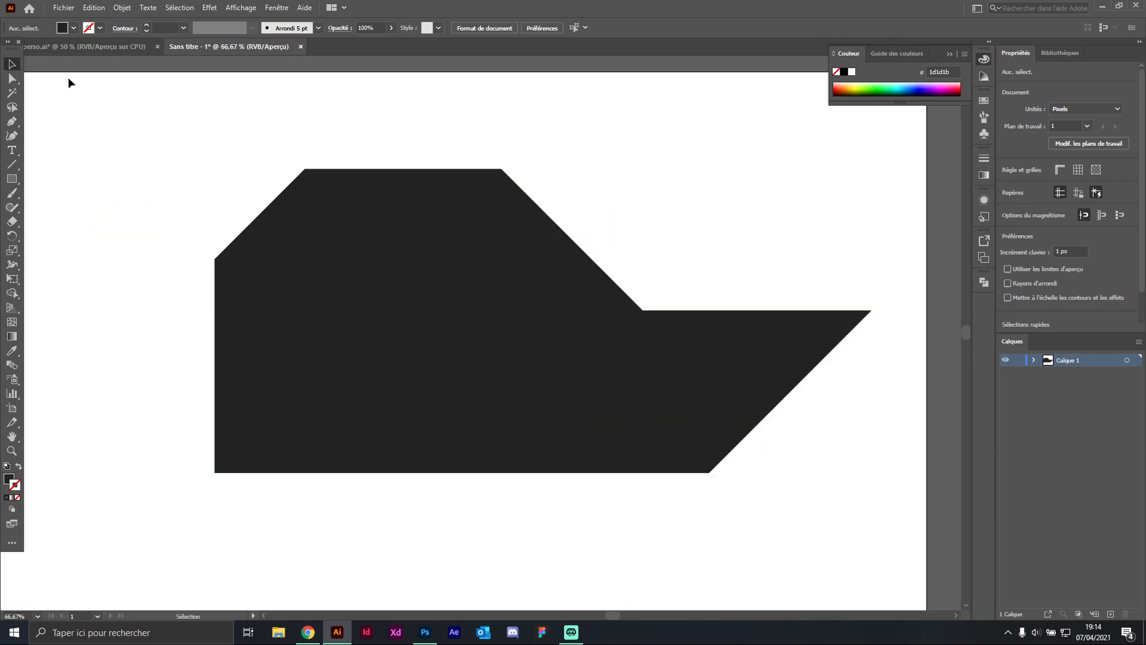
pyautogui.click(303, 190)
pyautogui.click(12, 79)
pyautogui.scroll(2, 306, 178)
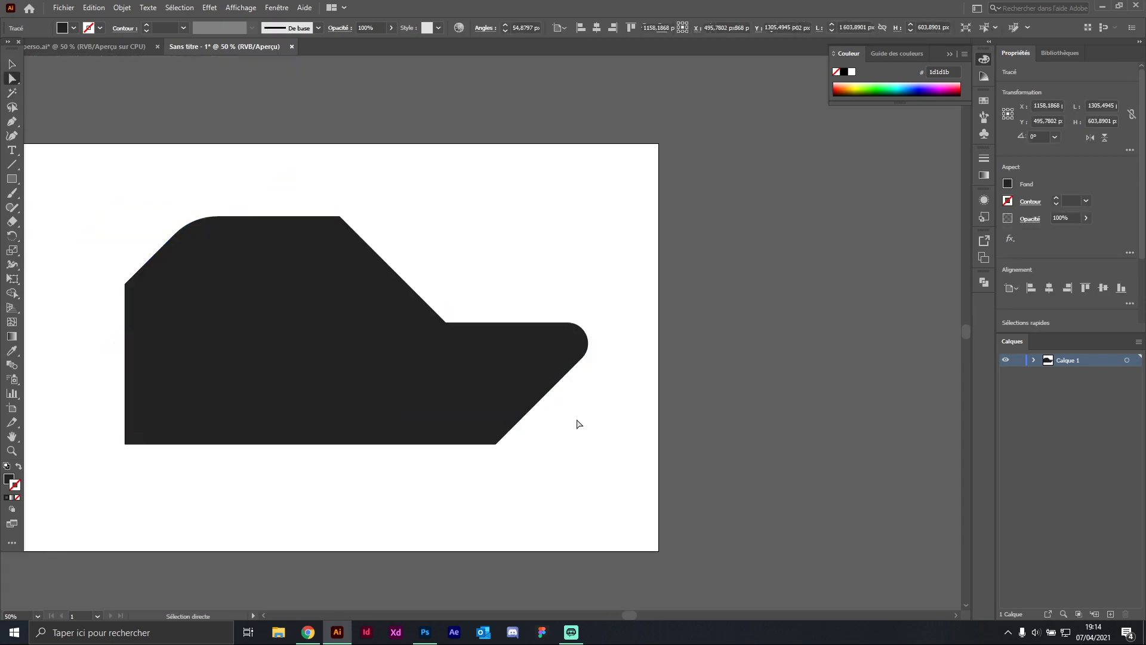
# Step: Round the black shape's lower-left corner with a radius of about 193 px
pyautogui.click(353, 424)
pyautogui.moveTo(134, 437); pyautogui.dragTo(276, 399)
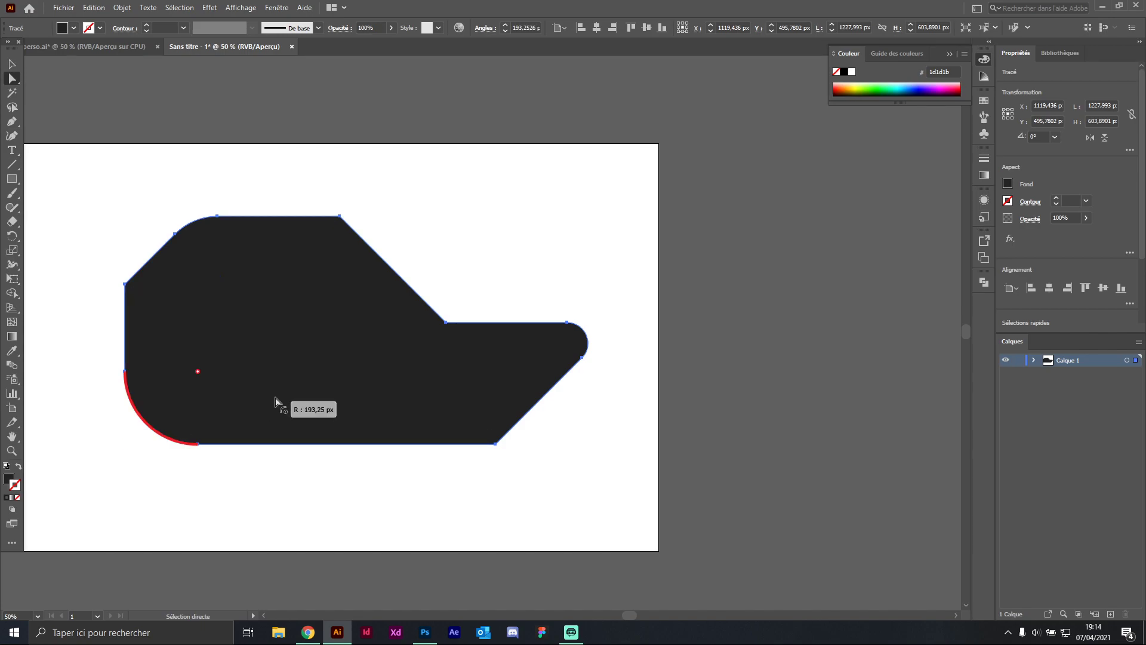
pyautogui.click(354, 468)
pyautogui.scroll(-1, 502, 465)
pyautogui.scroll(1, 507, 430)
# Step: Copy the rounded shape, switch to Photoshop and paste it into Kinjaju FLOU.psd as a vector smart object
pyautogui.click(12, 66)
pyautogui.click(464, 402)
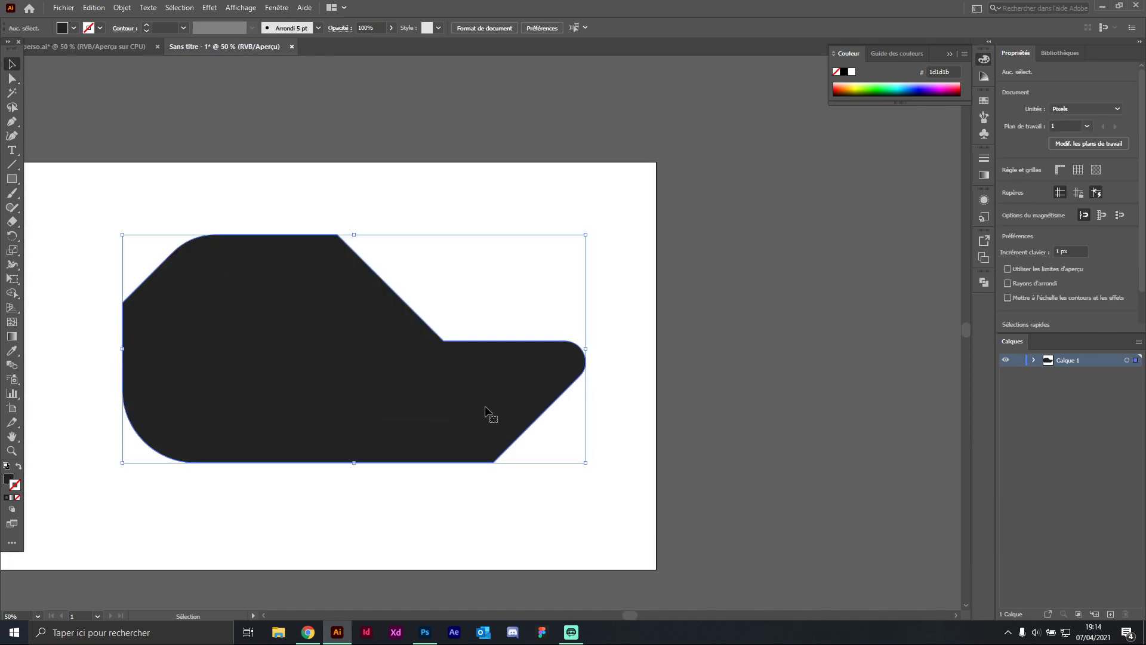
pyautogui.moveTo(544, 232); pyautogui.dragTo(641, 235)
pyautogui.click(641, 234)
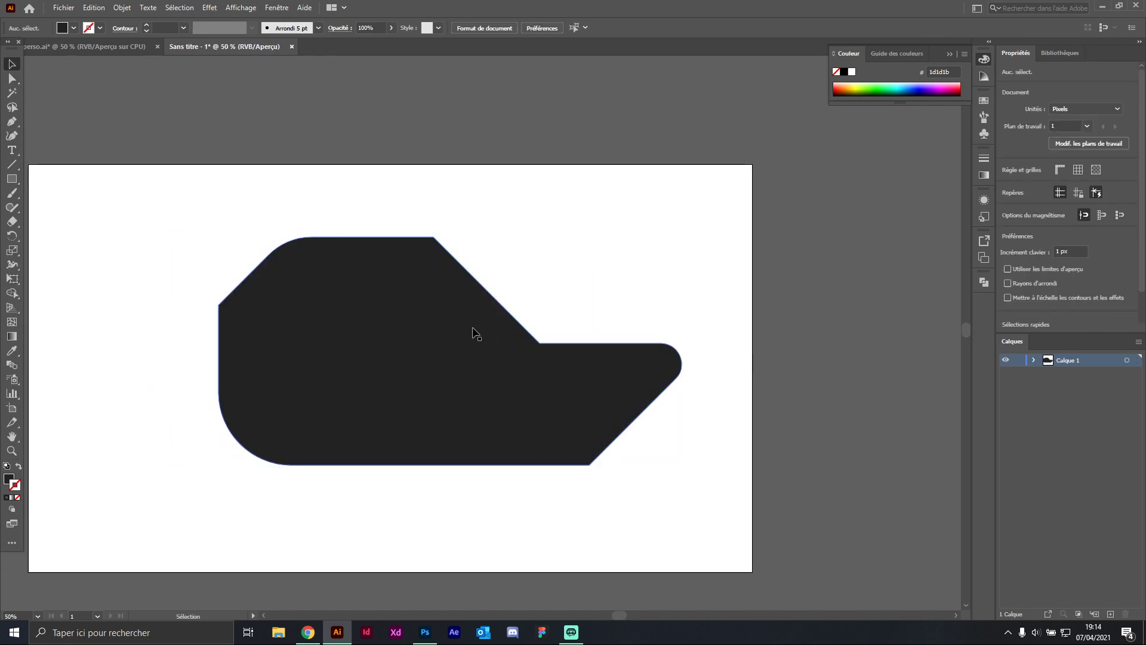
pyautogui.click(489, 375)
pyautogui.scroll(3, 430, 438)
pyautogui.click(428, 634)
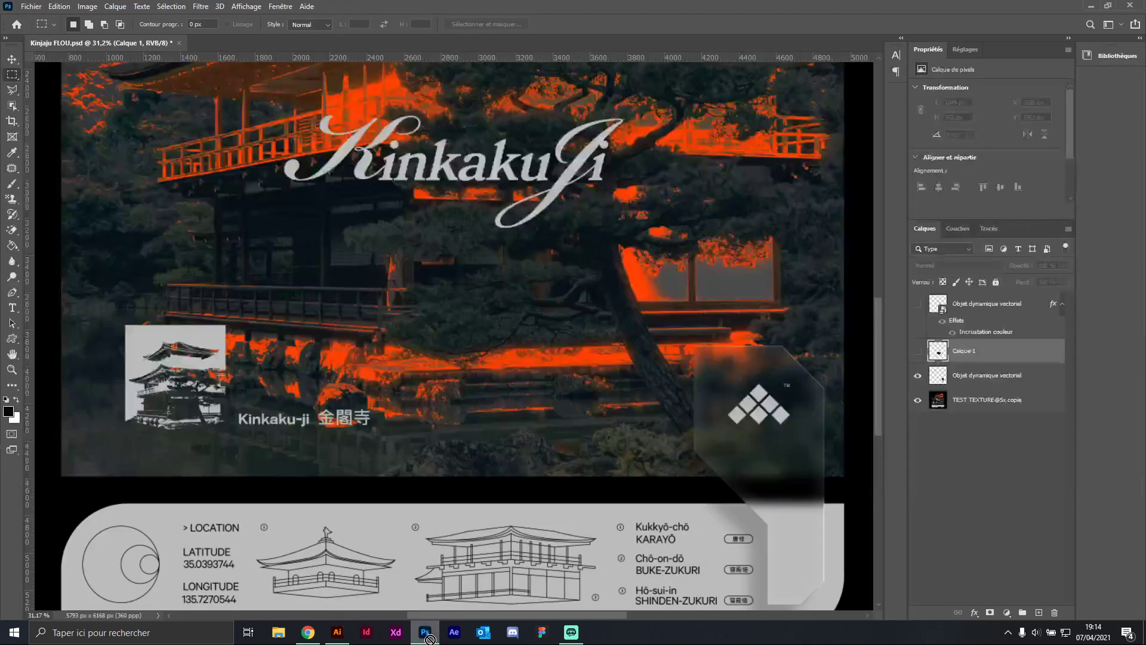
pyautogui.hotkey('ctrl', 'v')
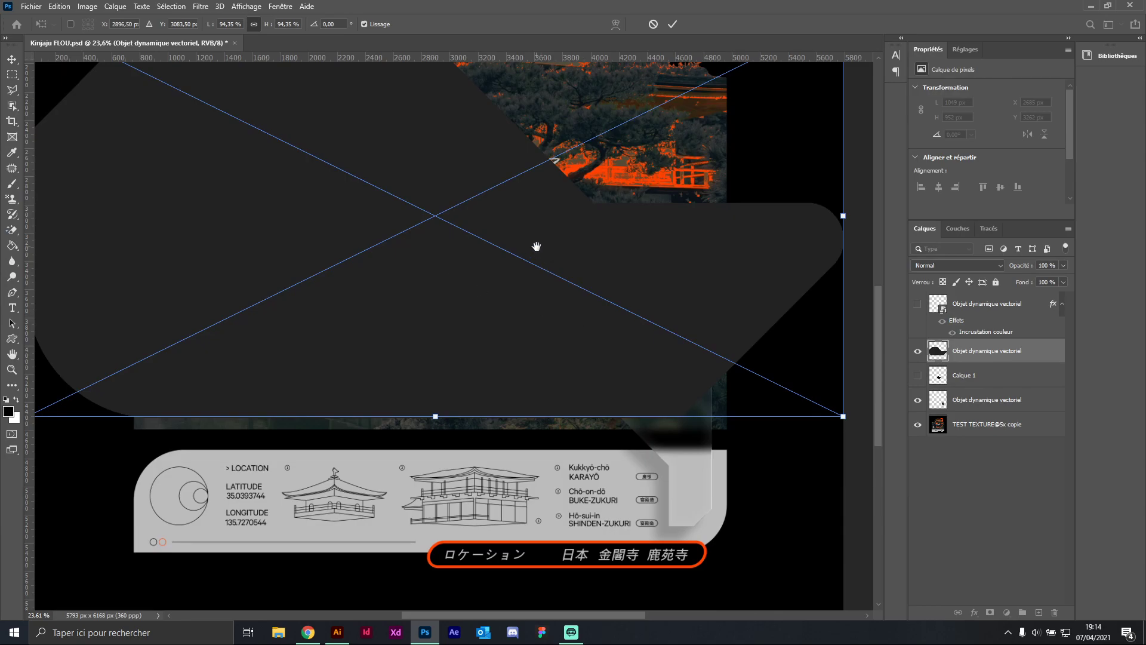
pyautogui.moveTo(536, 246); pyautogui.dragTo(593, 330)
pyautogui.press('Return')
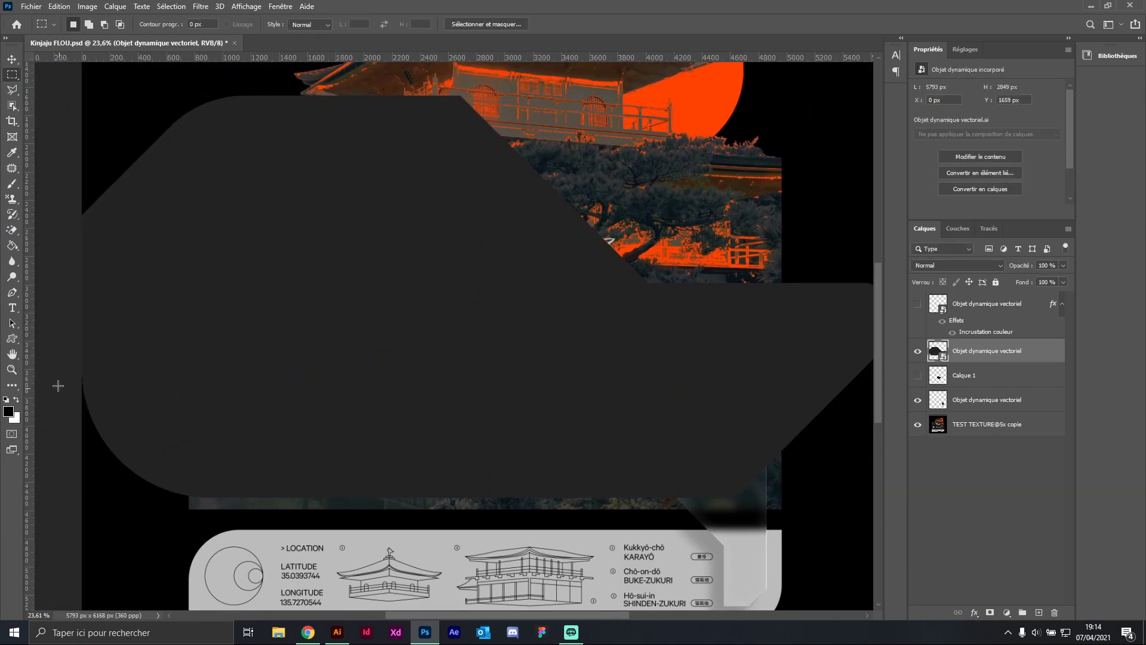
# Step: Scale the pasted shape down to about 2858 × 1405 px over the poster's lower-left area
pyautogui.click(13, 369)
pyautogui.moveTo(273, 341); pyautogui.dragTo(246, 342)
pyautogui.click(14, 59)
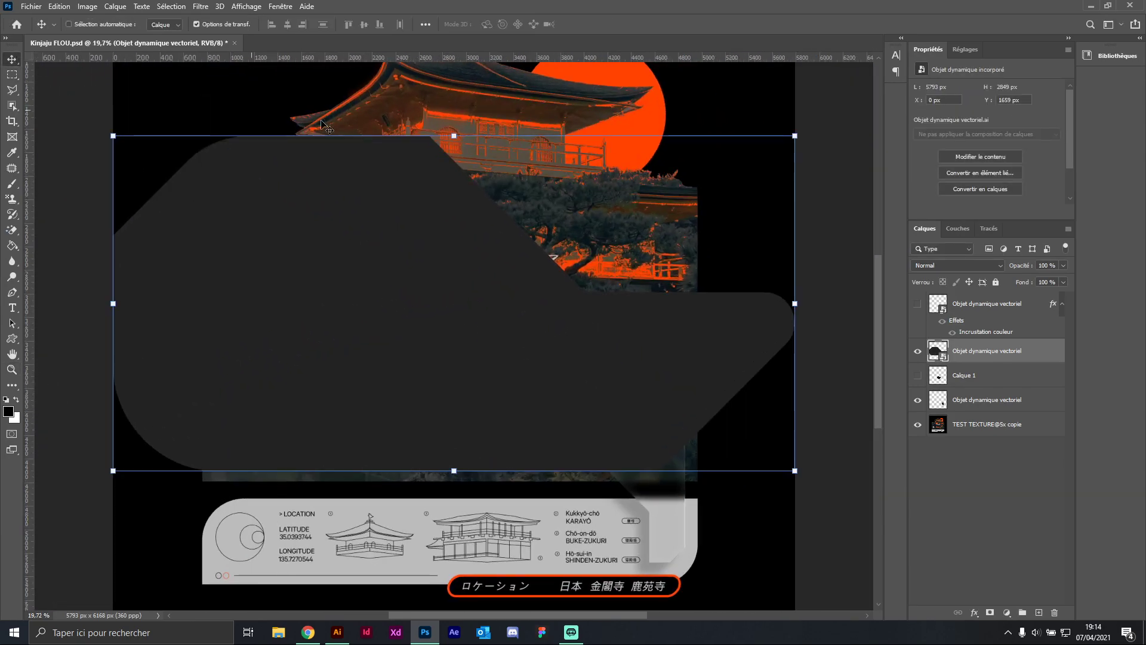
pyautogui.moveTo(795, 136); pyautogui.dragTo(448, 307)
pyautogui.moveTo(403, 416); pyautogui.dragTo(447, 396)
pyautogui.click(12, 369)
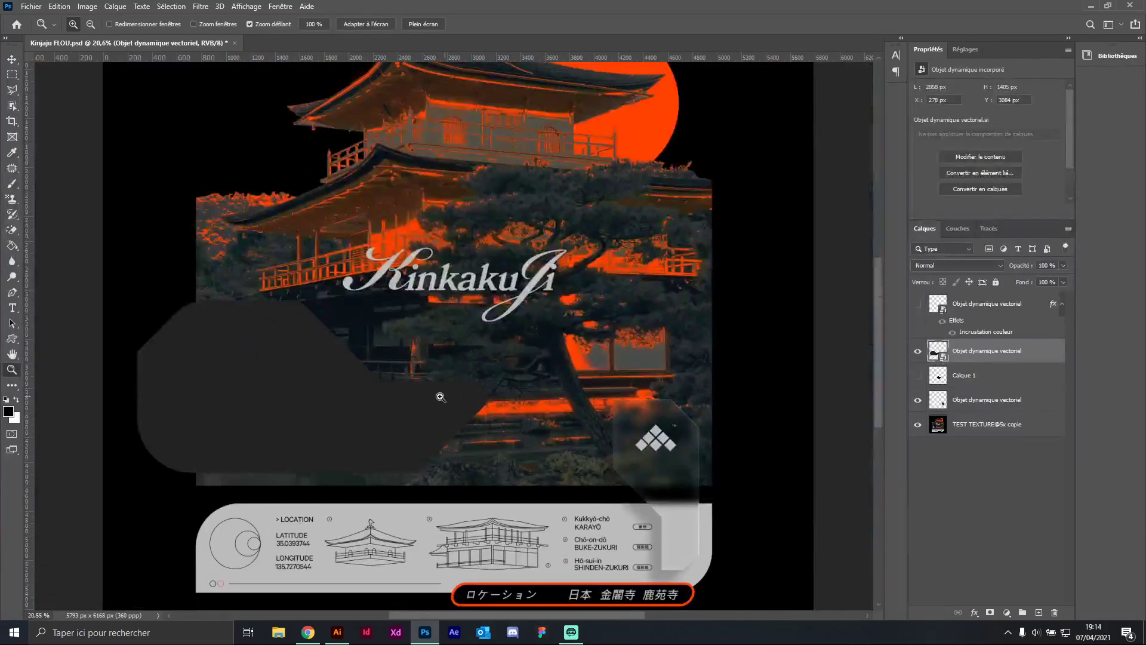
# Step: Reduce the shape to about 1733 × 853 px and place it over the beginning of the KinkakuJi title
pyautogui.hotkey('ctrl', 't')
pyautogui.moveTo(307, 378); pyautogui.dragTo(440, 245)
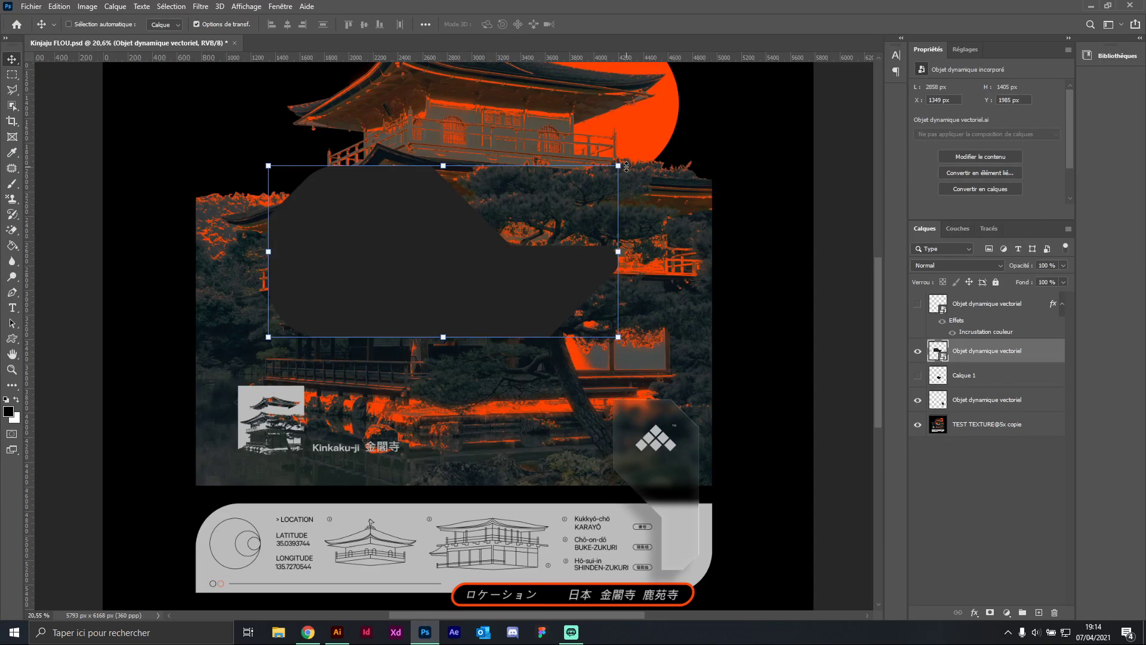
pyautogui.moveTo(620, 169); pyautogui.dragTo(449, 252)
pyautogui.moveTo(396, 323); pyautogui.dragTo(354, 293)
pyautogui.moveTo(407, 222); pyautogui.dragTo(439, 204)
pyautogui.moveTo(393, 262); pyautogui.dragTo(418, 284)
pyautogui.press('Return')
pyautogui.moveTo(435, 285); pyautogui.dragTo(538, 321)
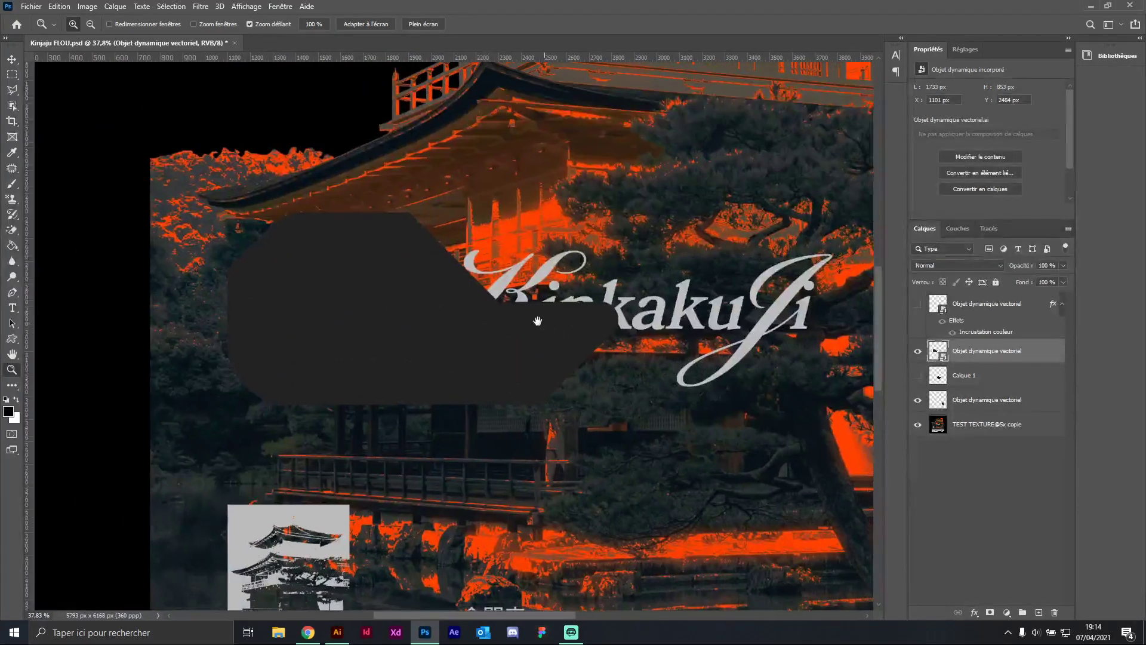
# Step: Hide the pasted shape's layer and select the TEST TEXTURE@5x copie layer
pyautogui.click(919, 352)
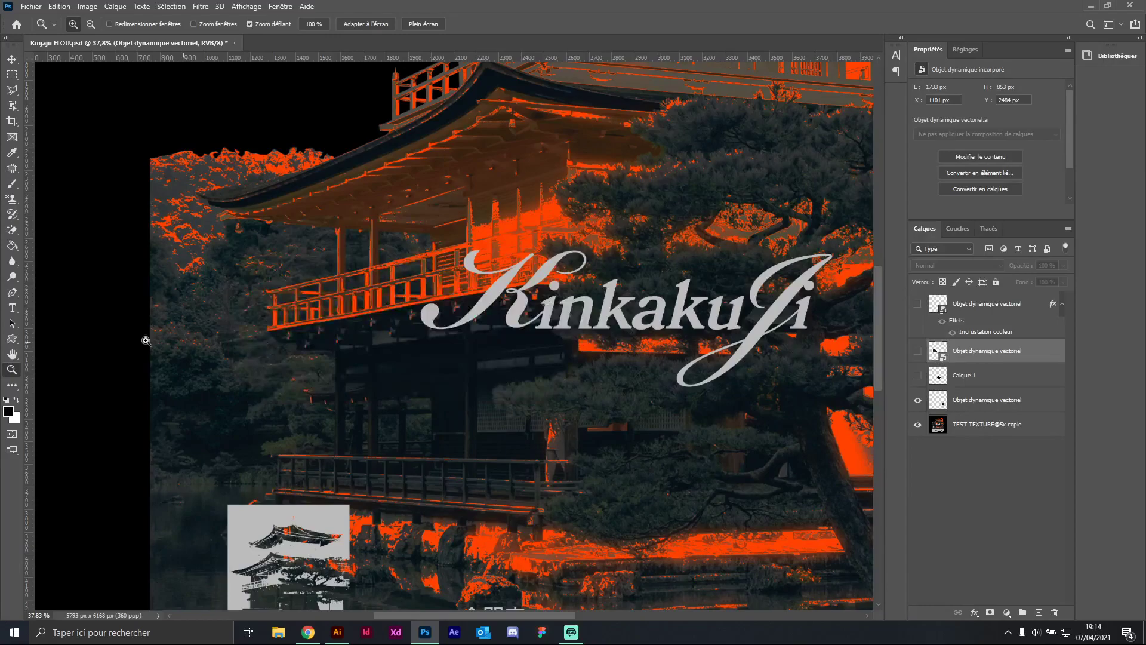
pyautogui.moveTo(477, 371); pyautogui.dragTo(438, 374)
pyautogui.moveTo(521, 347); pyautogui.dragTo(455, 339)
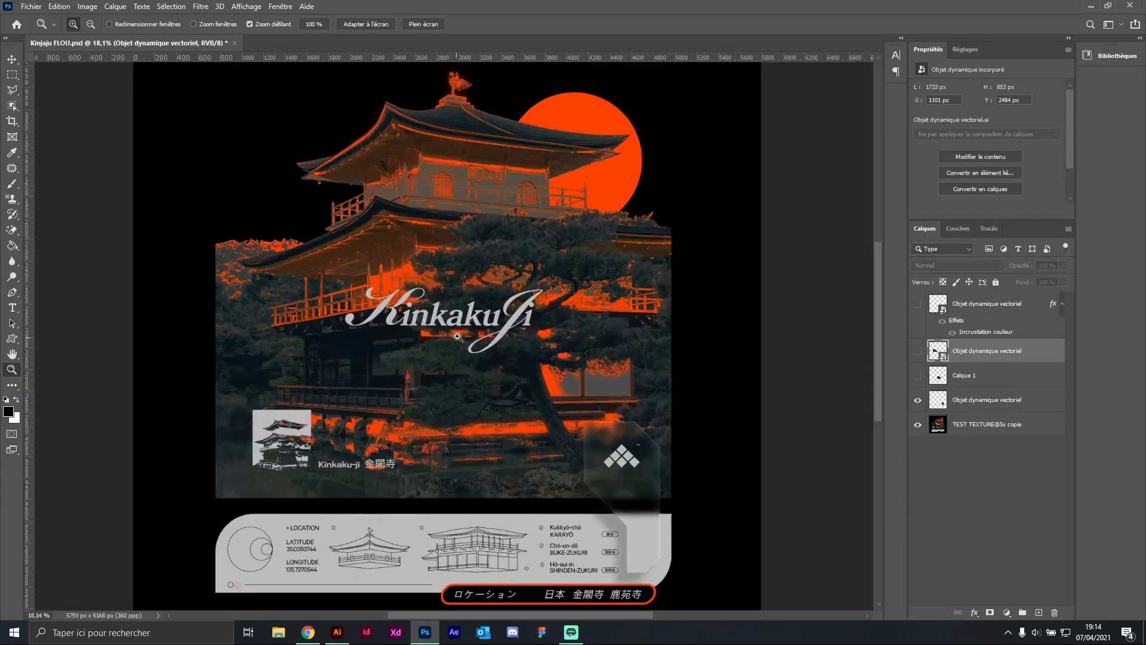
pyautogui.moveTo(396, 384); pyautogui.dragTo(384, 383)
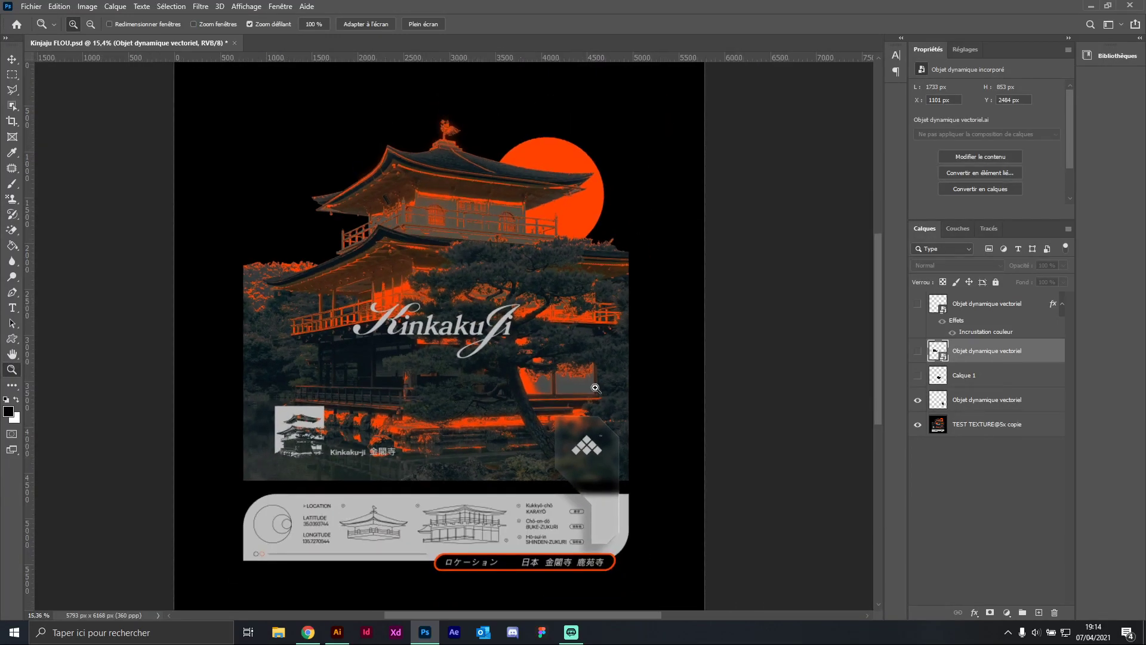
pyautogui.click(988, 427)
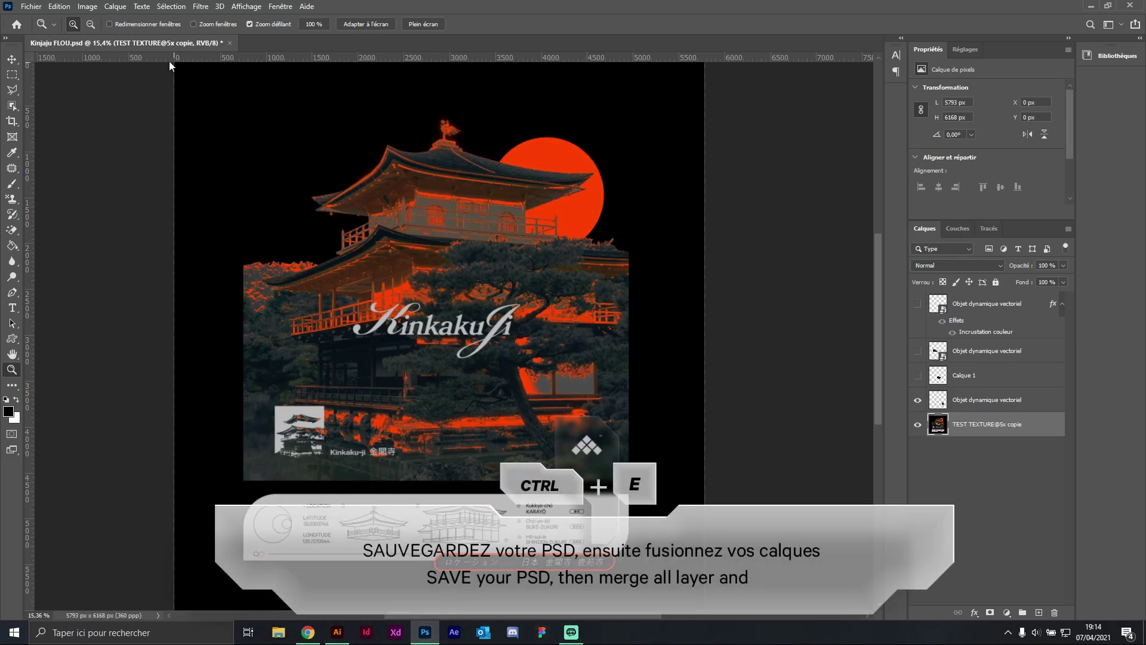
pyautogui.moveTo(449, 363); pyautogui.dragTo(476, 369)
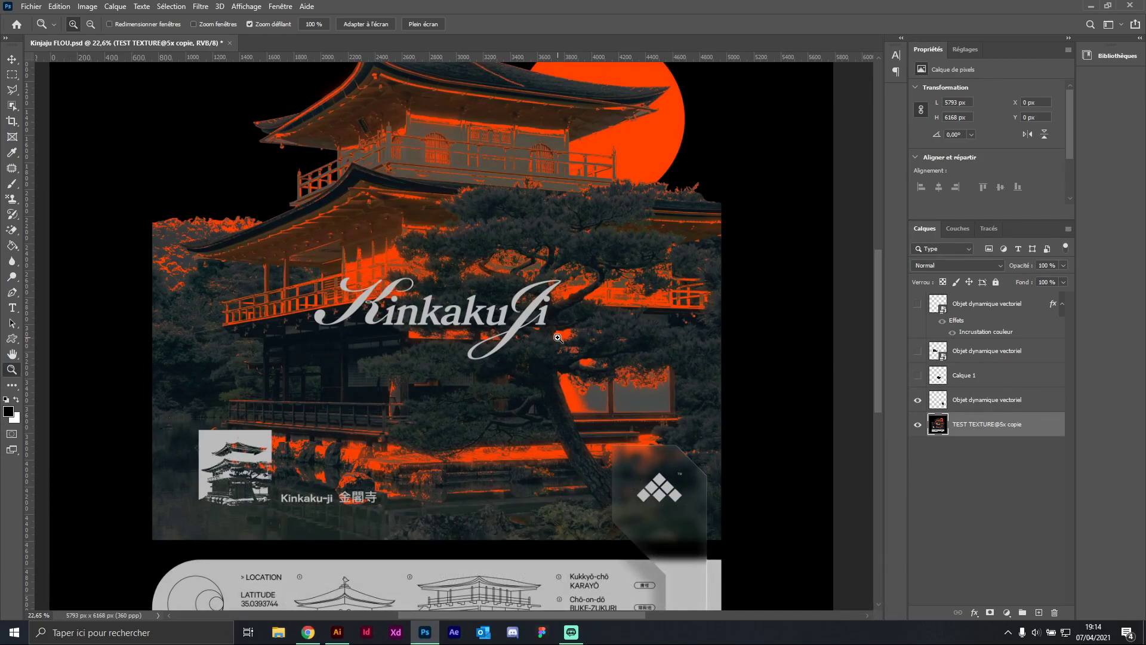
pyautogui.moveTo(607, 372); pyautogui.dragTo(420, 317)
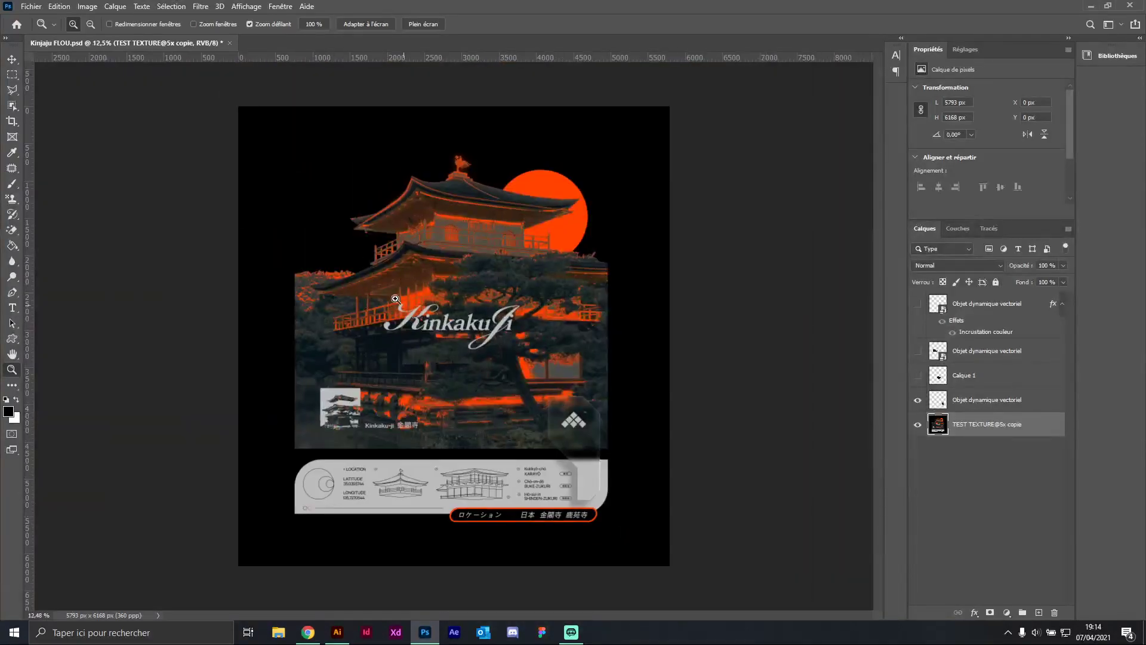
pyautogui.click(36, 6)
pyautogui.click(354, 251)
pyautogui.moveTo(418, 362); pyautogui.dragTo(446, 324)
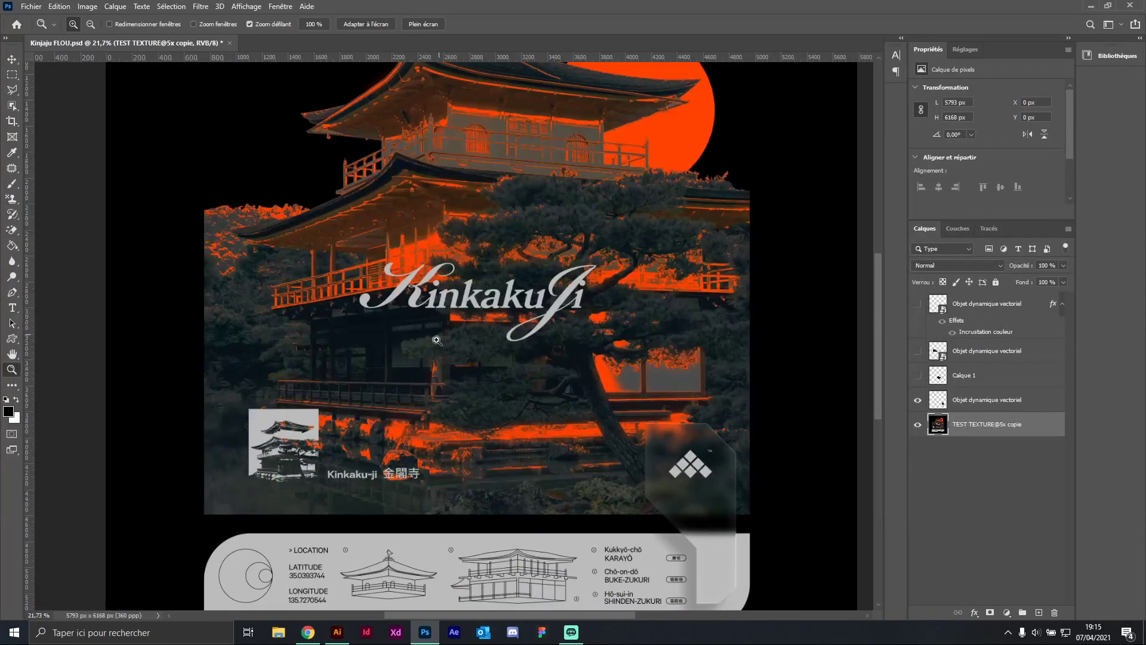
pyautogui.moveTo(389, 356); pyautogui.dragTo(535, 394)
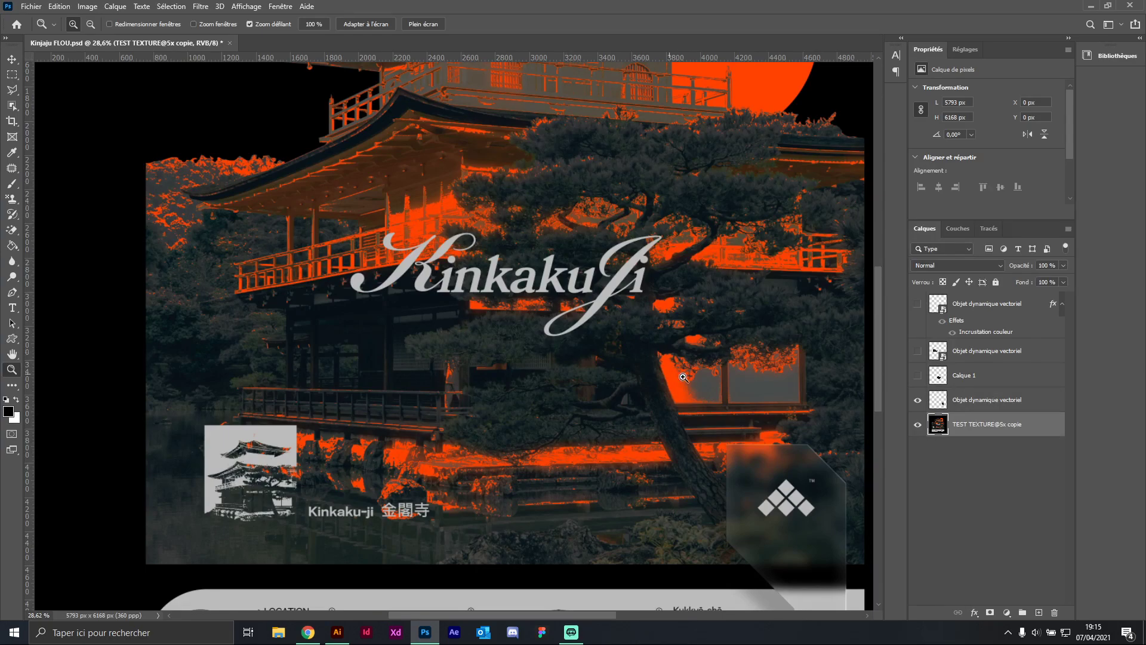
# Step: Duplicate the merged TEST TEXTURE@5x copie poster layer, keeping the original visible beneath it
pyautogui.click(917, 425)
pyautogui.click(917, 424)
pyautogui.click(918, 425)
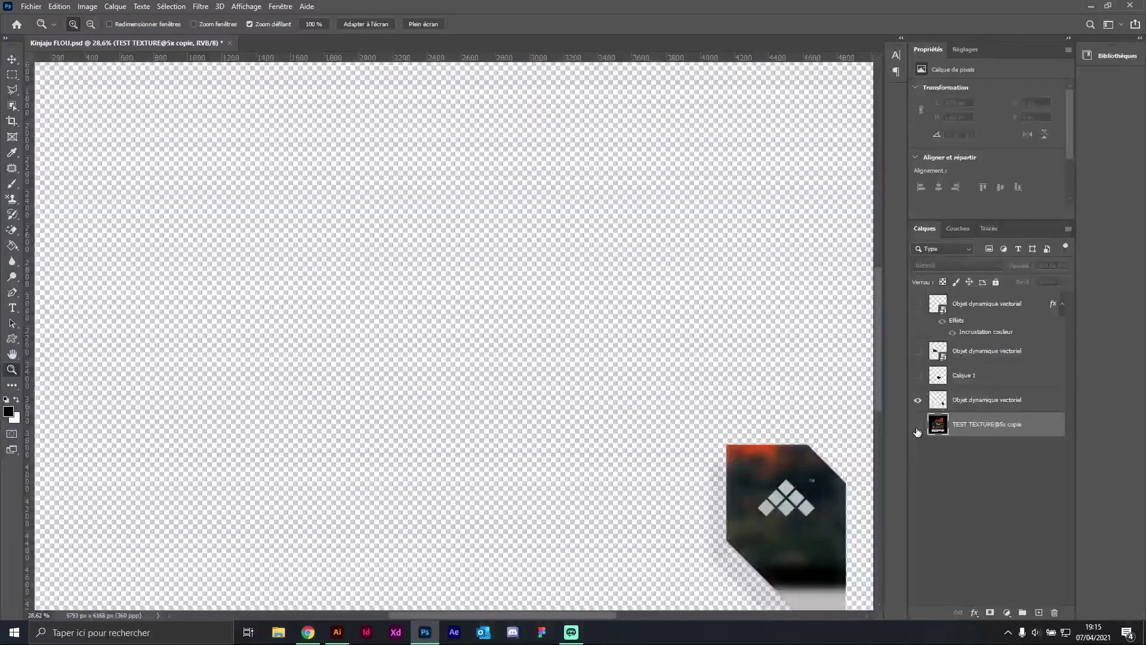
pyautogui.click(918, 425)
pyautogui.hotkey('ctrl', 'j')
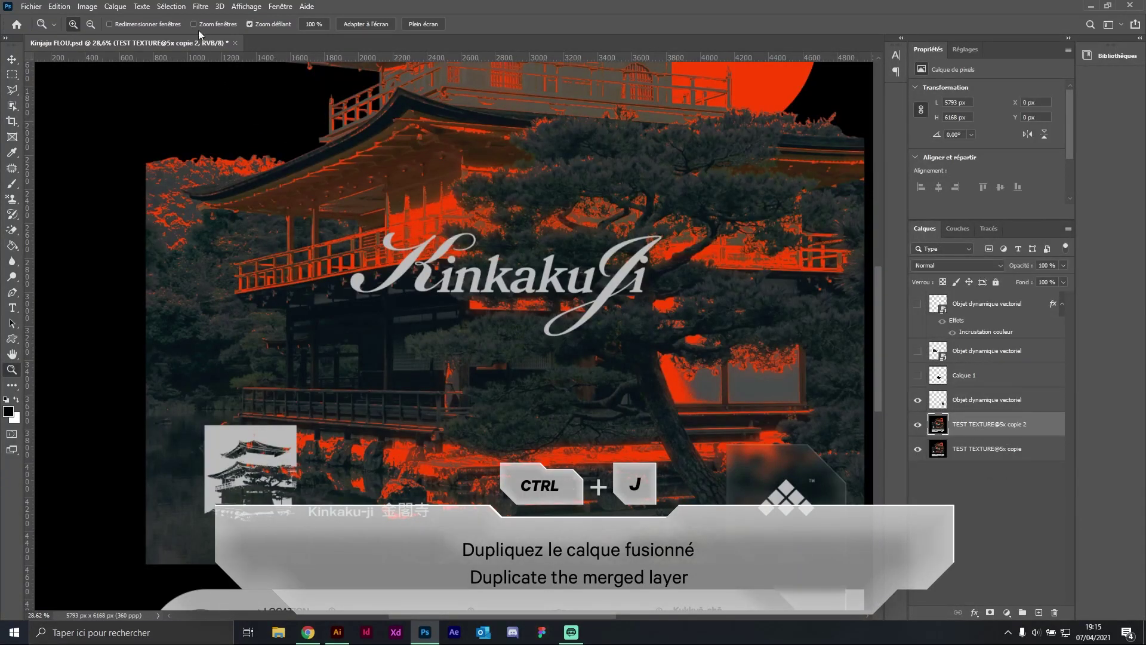
# Step: Apply a Gaussian blur with a radius of 20.8 pixels to the duplicated poster layer
pyautogui.click(200, 11)
pyautogui.moveTo(227, 172)
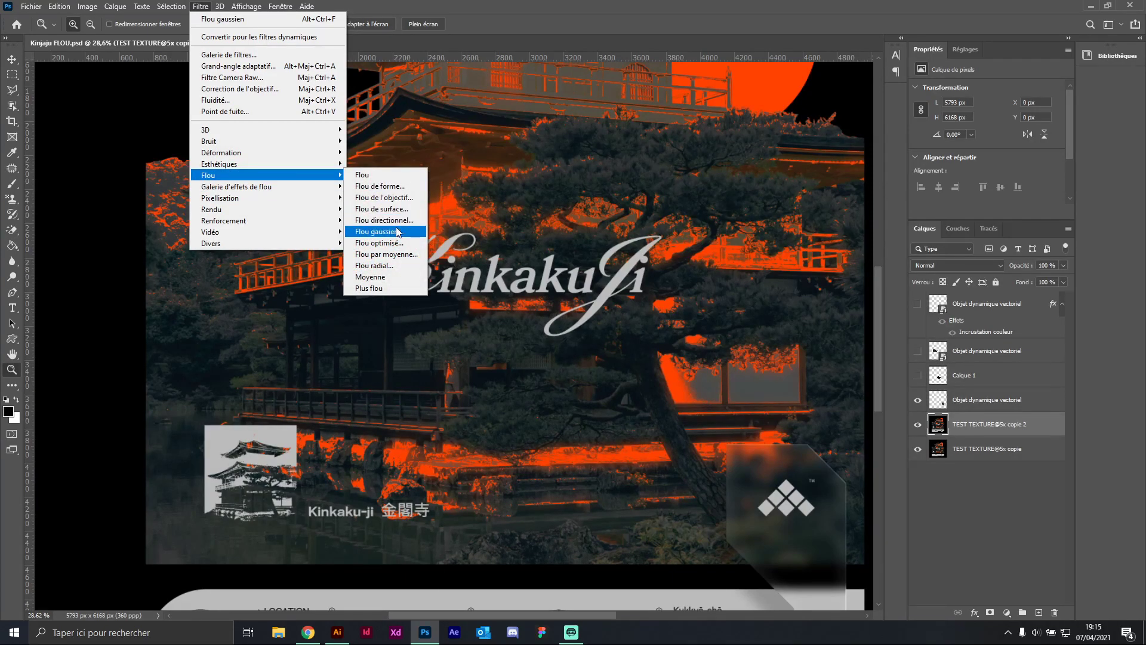
pyautogui.click(379, 232)
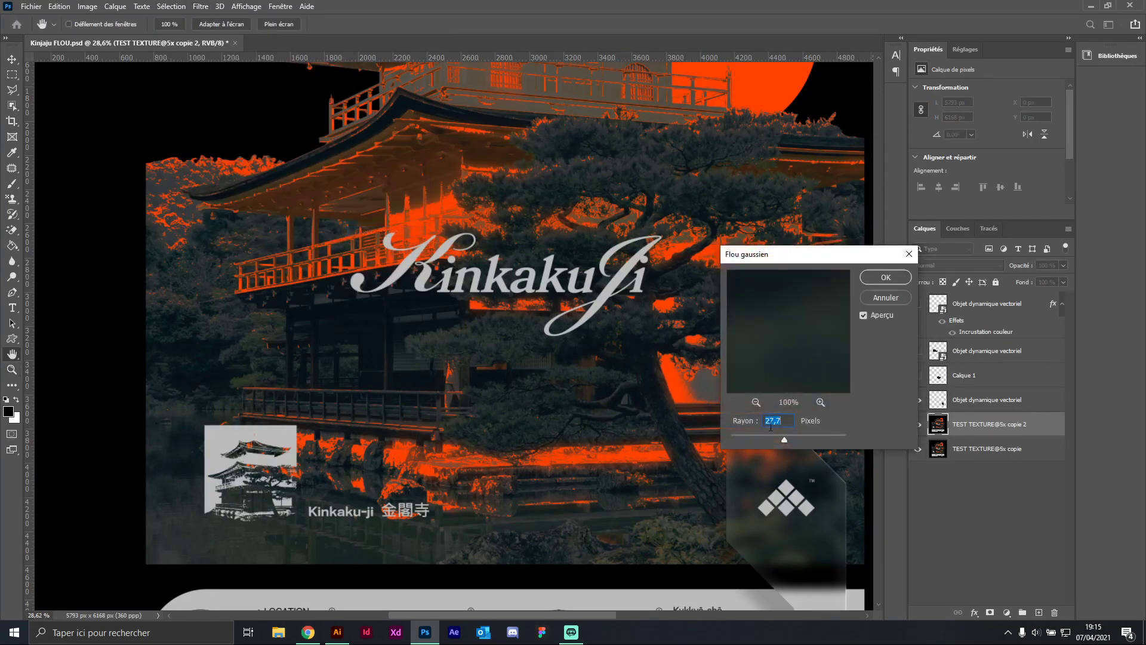
pyautogui.moveTo(780, 440)
pyautogui.mouseDown()
pyautogui.moveTo(793, 440)
pyautogui.moveTo(783, 439)
pyautogui.mouseUp()
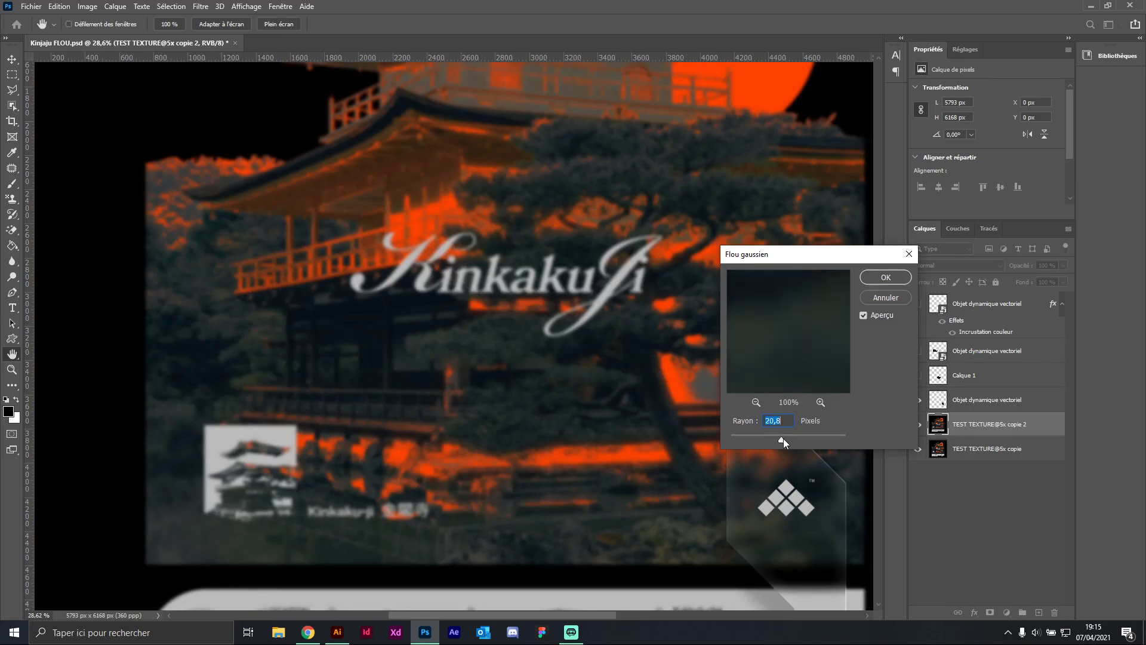
pyautogui.click(880, 279)
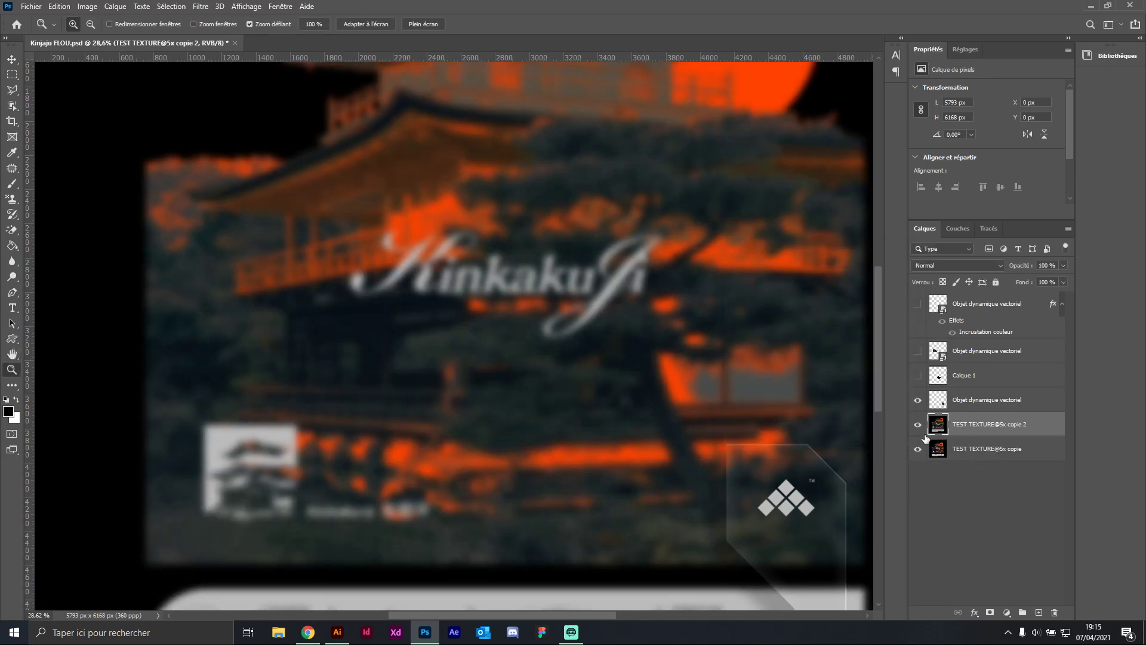
# Step: Show the pasted rounded shape and the logo panel over the blurred poster, leaving Calque 1 hidden
pyautogui.click(919, 376)
pyautogui.click(918, 399)
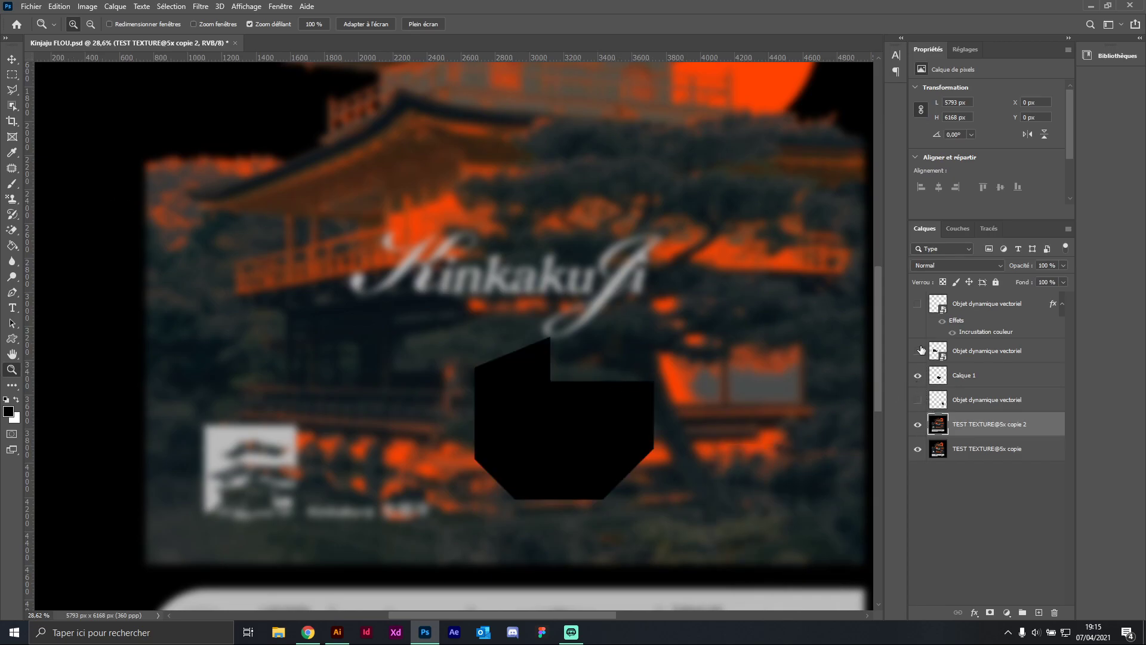
pyautogui.click(918, 375)
pyautogui.click(918, 351)
pyautogui.click(919, 399)
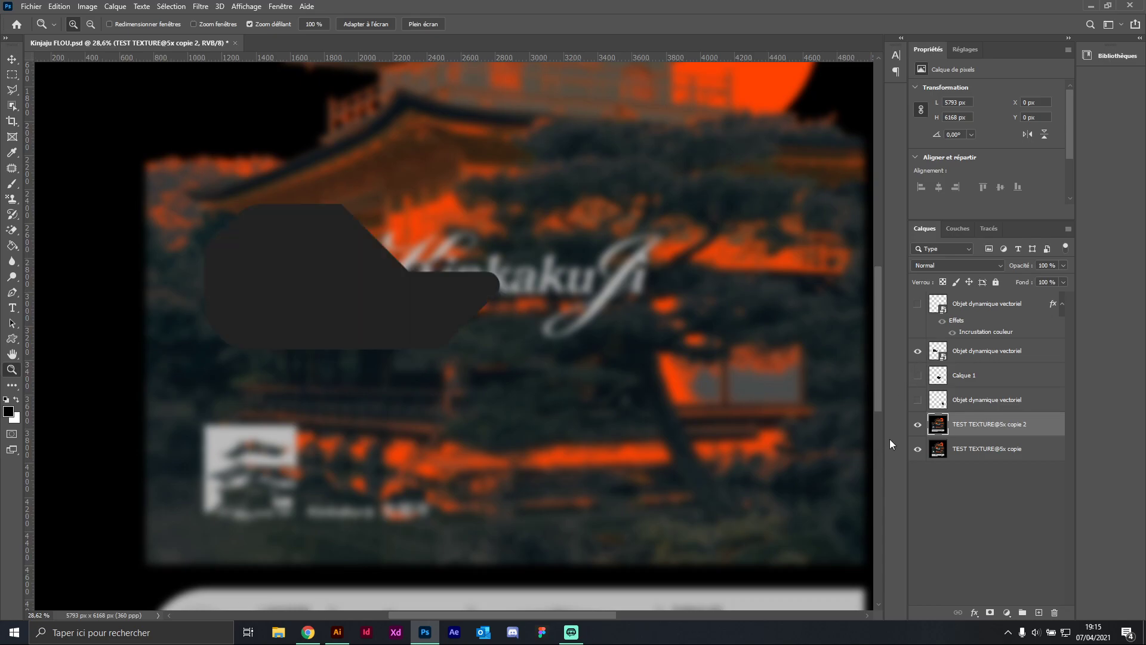
# Step: Load the pasted shape's outline as a selection and copy that area of TEST TEXTURE@5x copie 2 to a new layer
pyautogui.click(12, 59)
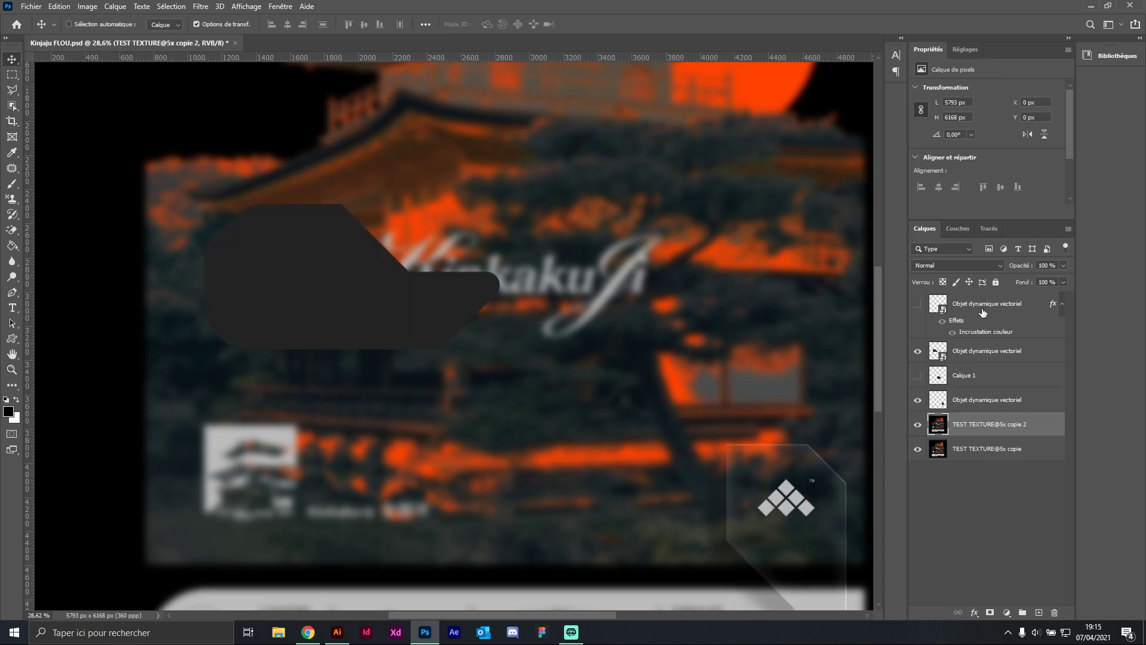
pyautogui.click(985, 352)
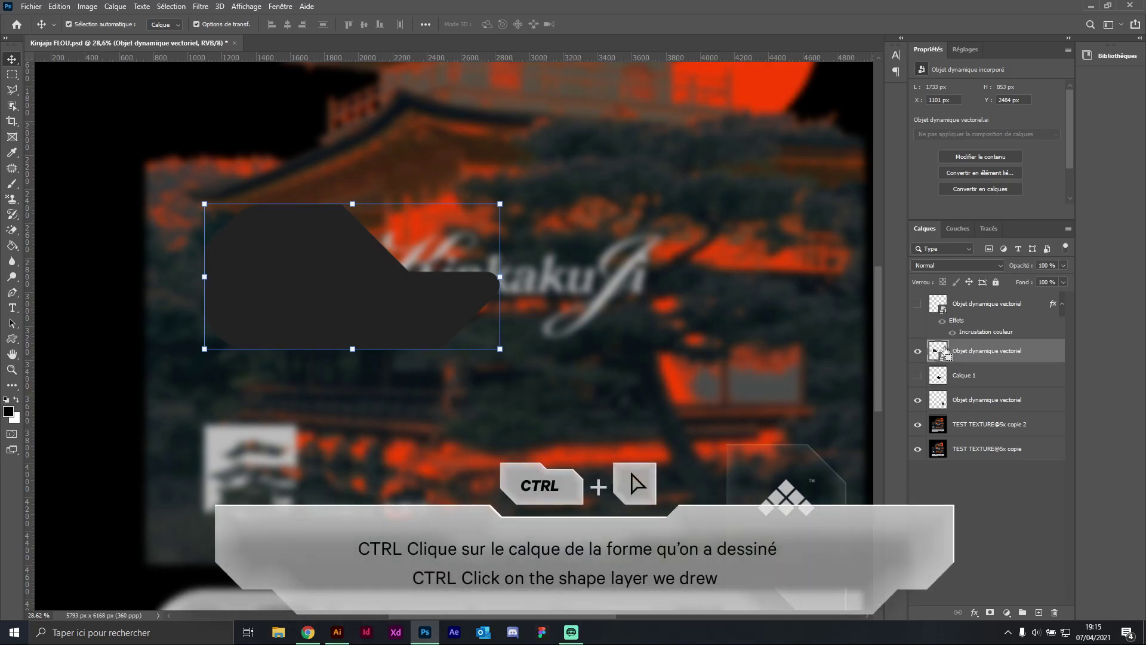
pyautogui.keyDown('ctrl'); pyautogui.click(938, 352); pyautogui.keyUp('ctrl')
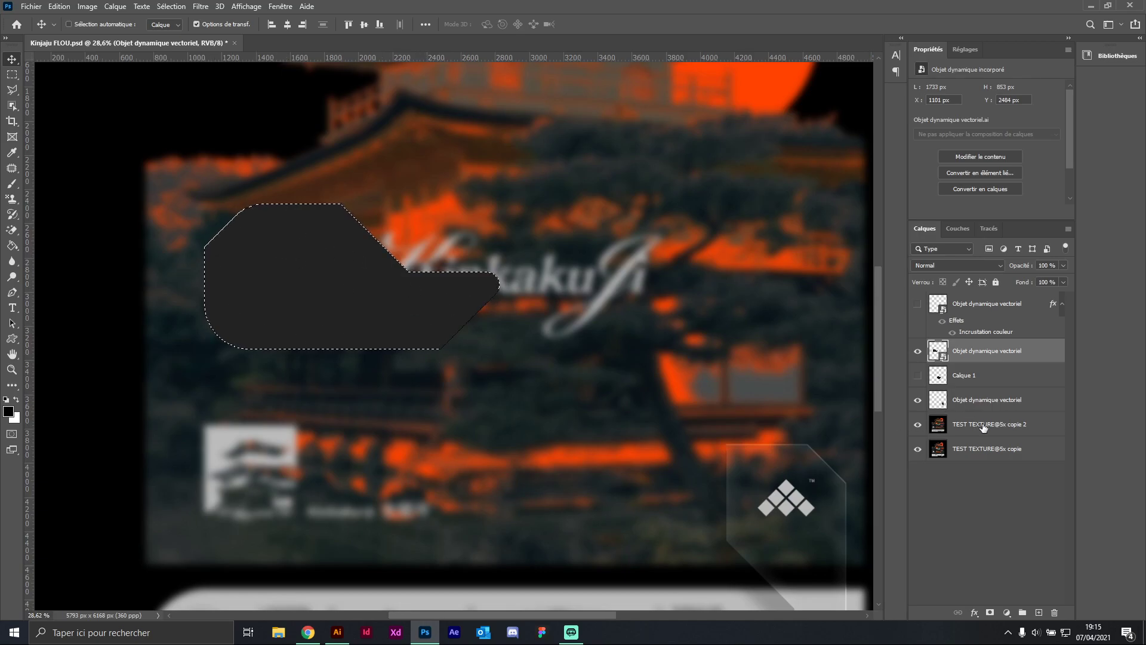
pyautogui.click(972, 431)
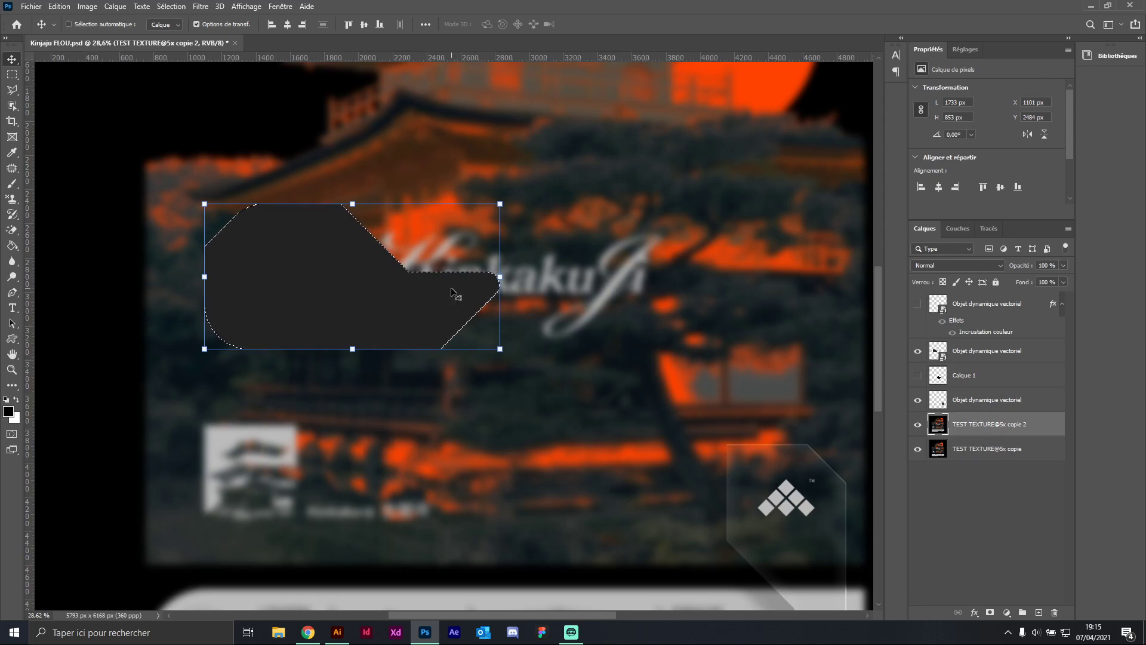
pyautogui.hotkey('ctrl', 'j')
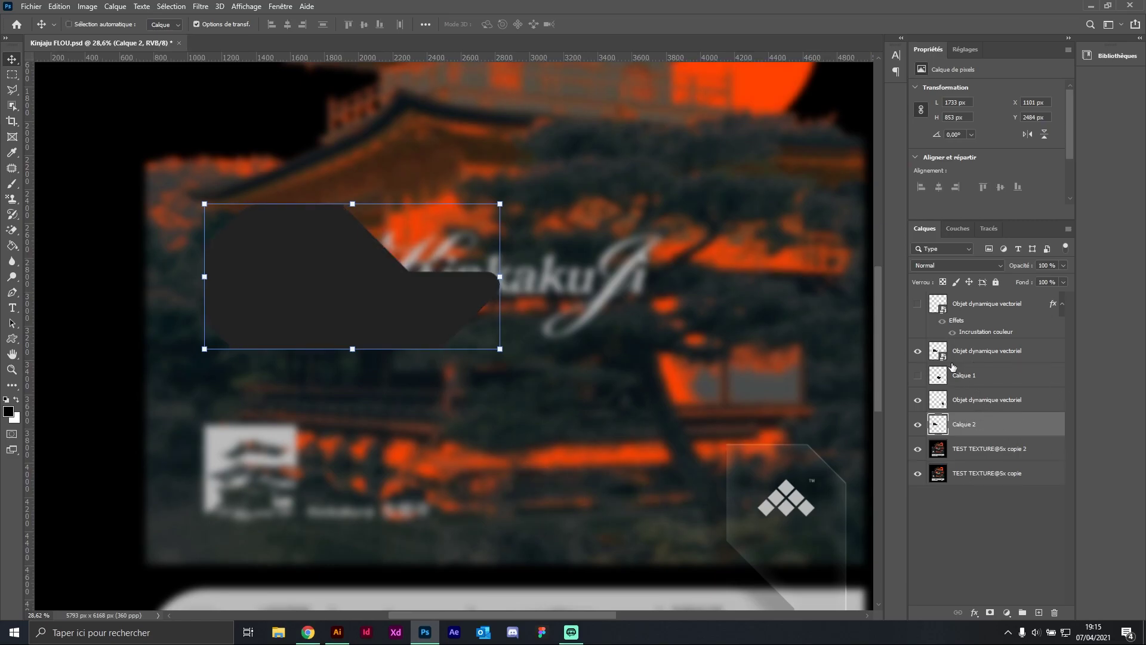
# Step: Hide the pasted shape's layer and the fully blurred TEST TEXTURE@5x copie 2 layer
pyautogui.click(947, 362)
pyautogui.click(918, 352)
pyautogui.click(1009, 454)
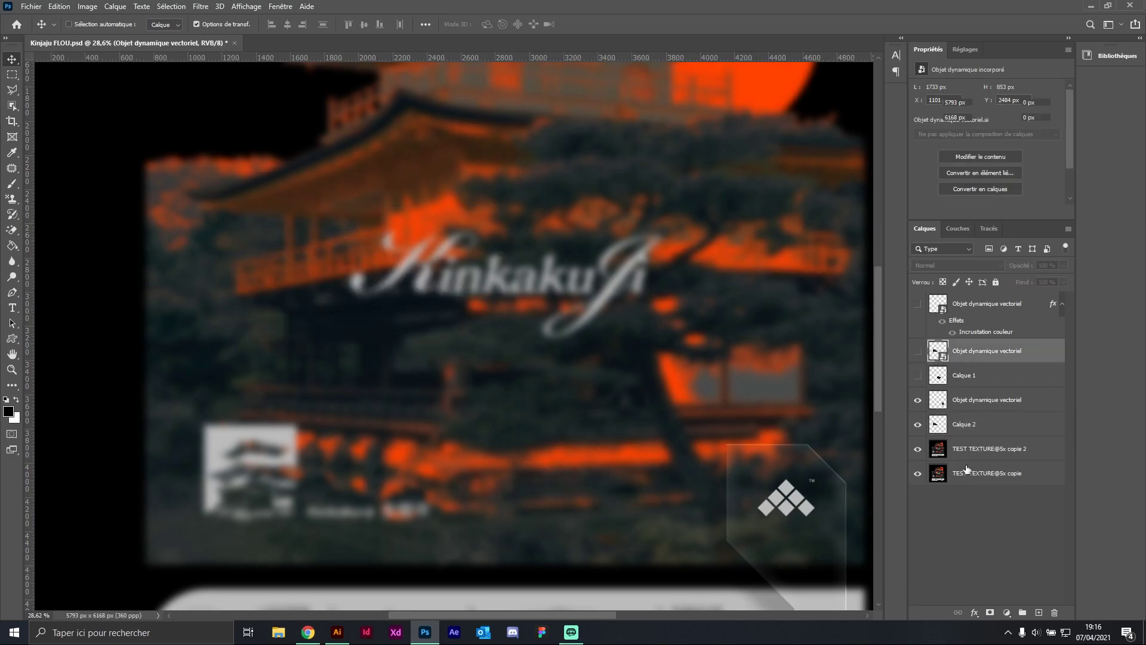
pyautogui.click(919, 450)
# Step: Examine the blurred panel over the KinkakuJi title up close, switching Calque 2 off and on to compare
pyautogui.click(12, 370)
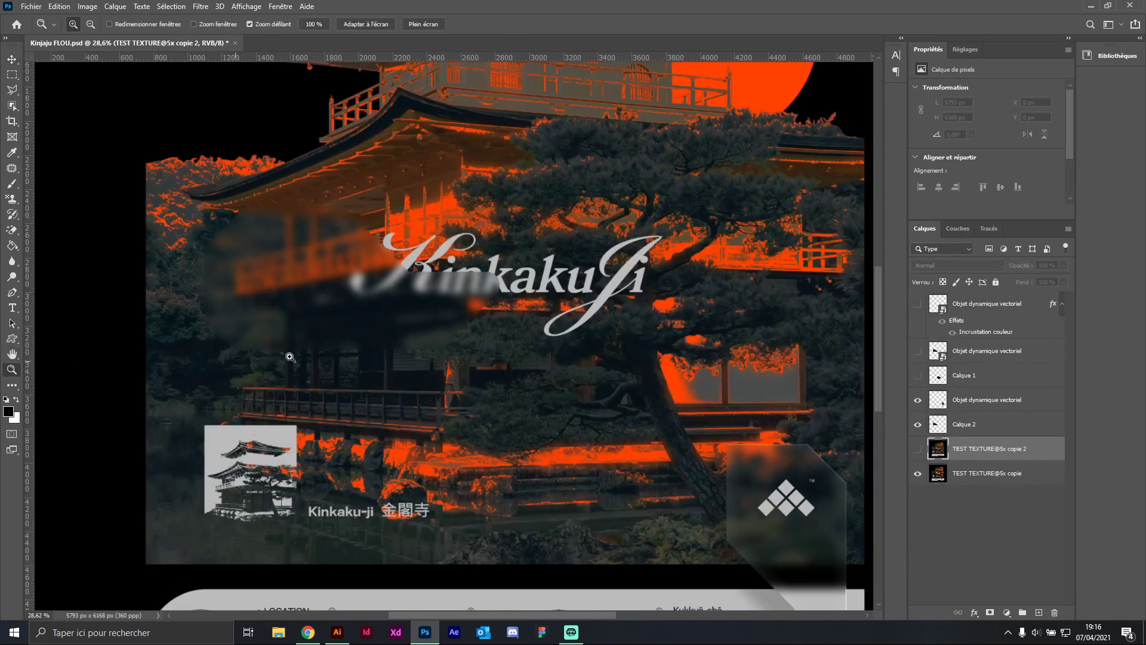
pyautogui.click(343, 251)
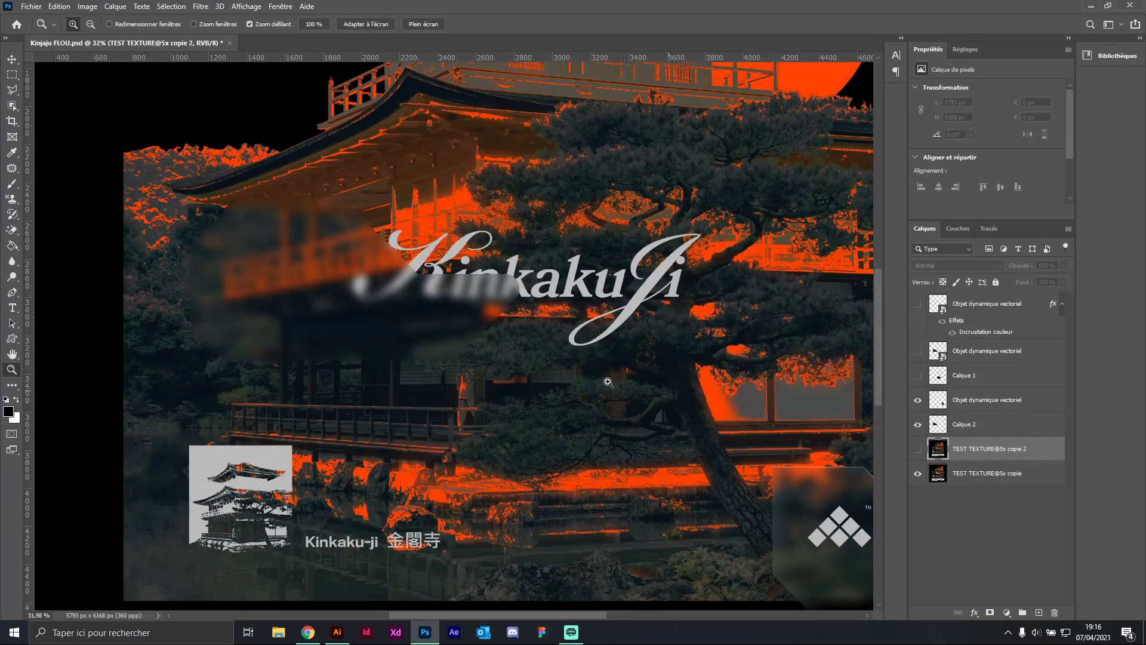
pyautogui.moveTo(338, 229); pyautogui.dragTo(352, 290)
pyautogui.click(982, 427)
pyautogui.click(978, 407)
pyautogui.click(973, 422)
pyautogui.click(918, 425)
pyautogui.click(918, 426)
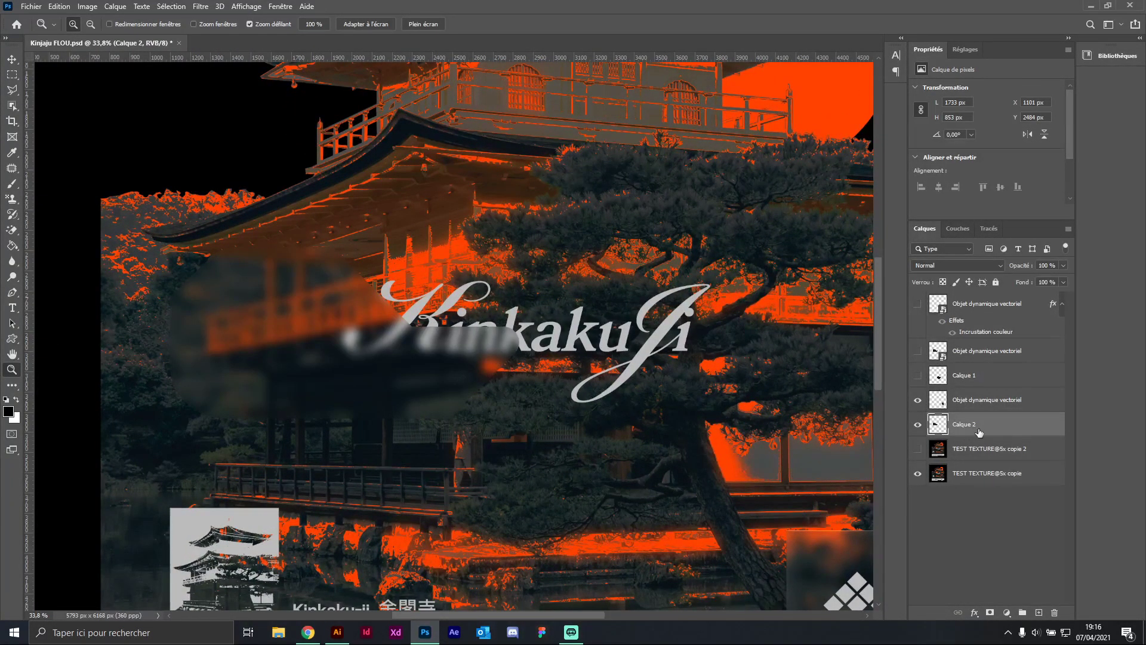
# Step: Add a white (#ffffff) colour overlay at 9% opacity in Normal mode to the Calque 2 panel
pyautogui.doubleClick(976, 430)
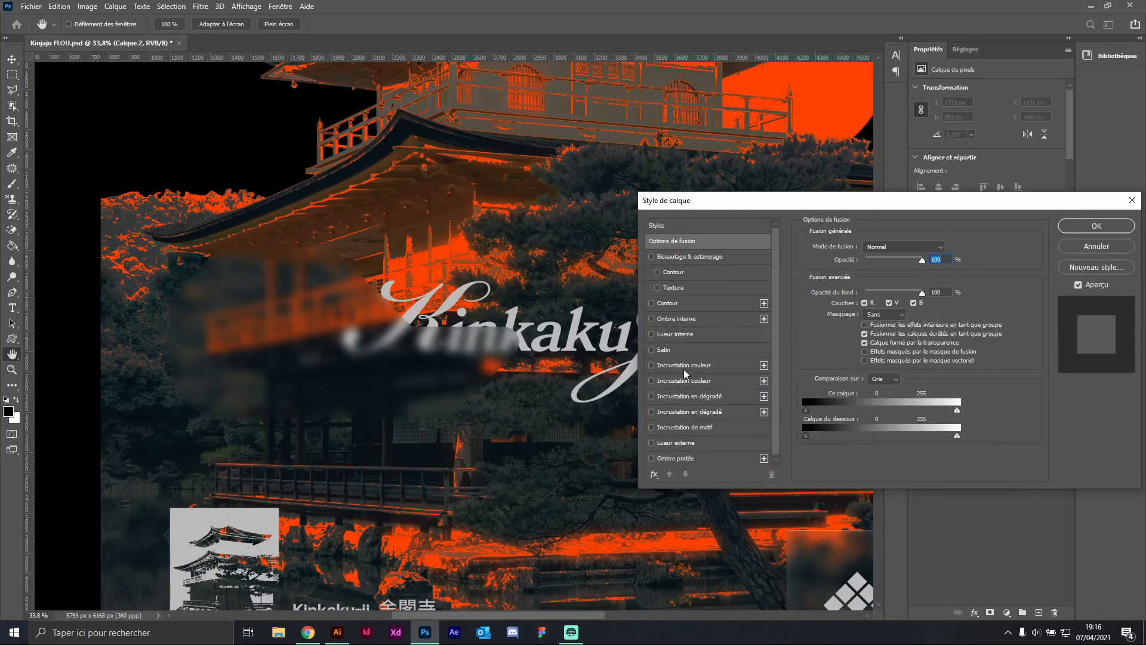
pyautogui.moveTo(736, 204); pyautogui.dragTo(727, 197)
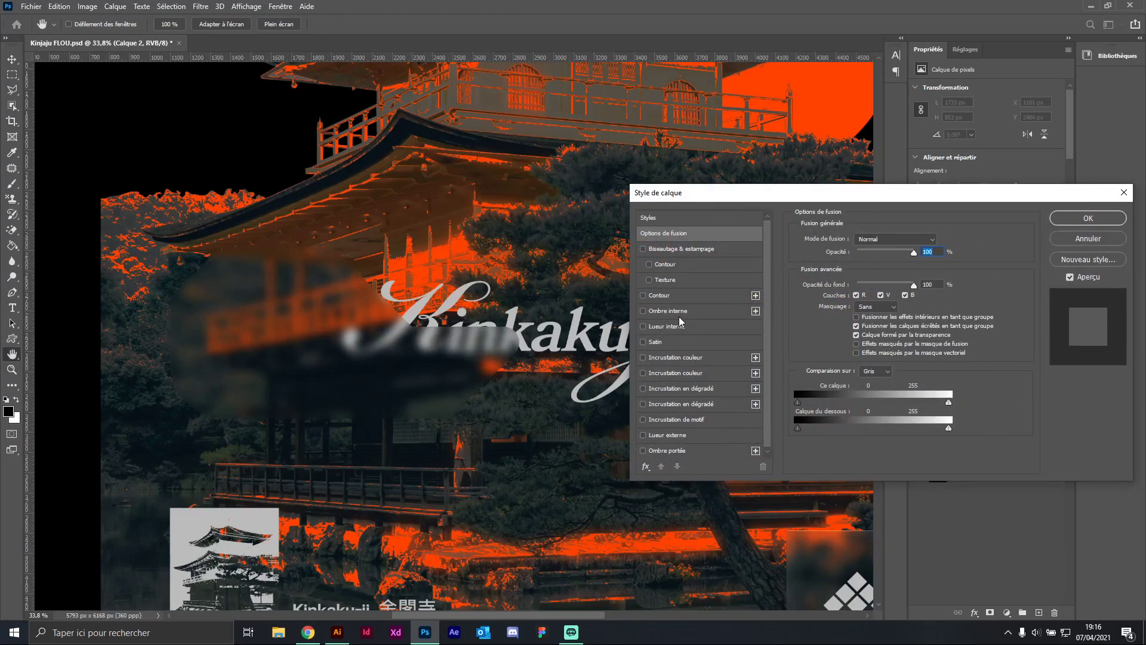
pyautogui.click(668, 358)
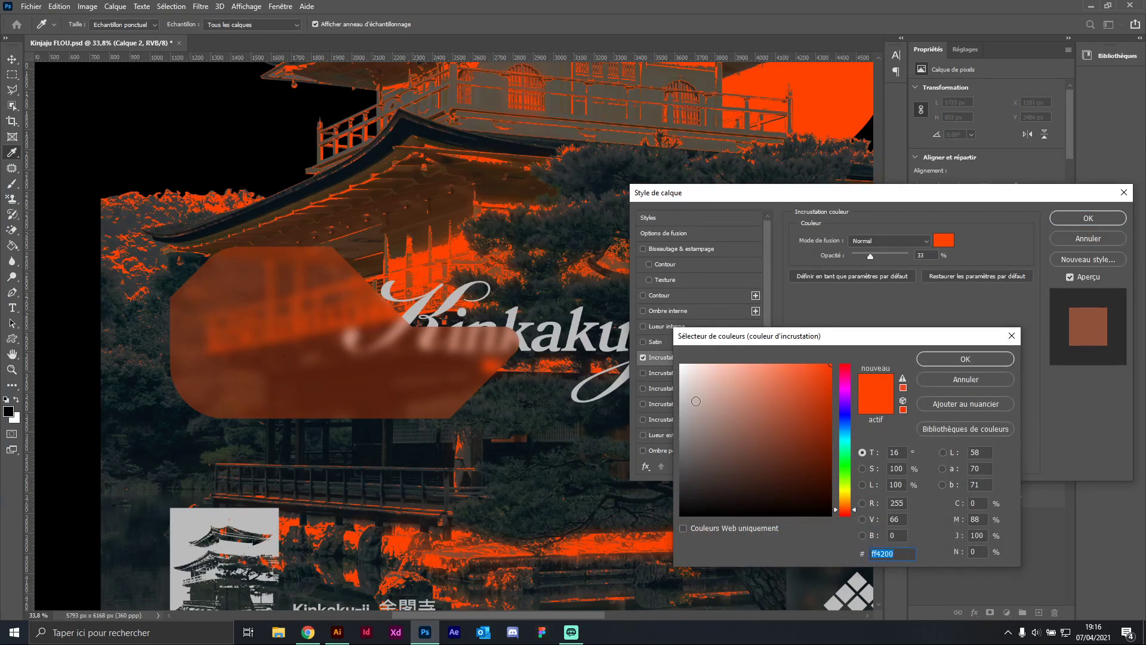
pyautogui.click(844, 413)
pyautogui.moveTo(800, 389); pyautogui.dragTo(789, 362)
pyautogui.moveTo(843, 435); pyautogui.dragTo(841, 380)
pyautogui.click(682, 365)
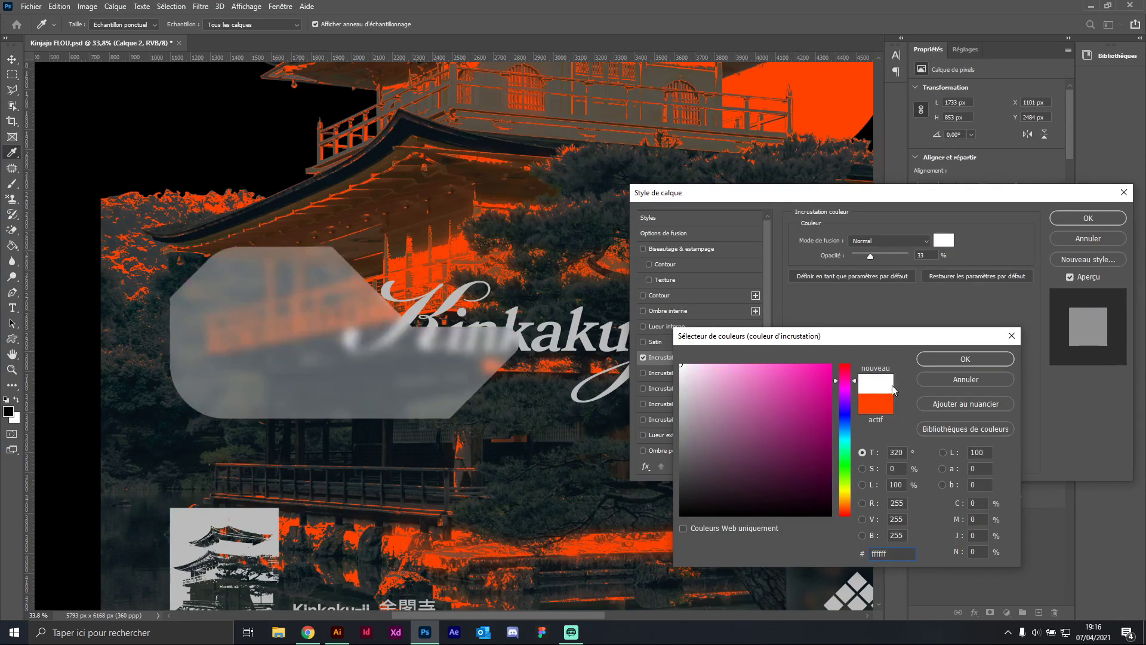
pyautogui.click(955, 362)
pyautogui.moveTo(870, 256); pyautogui.dragTo(855, 257)
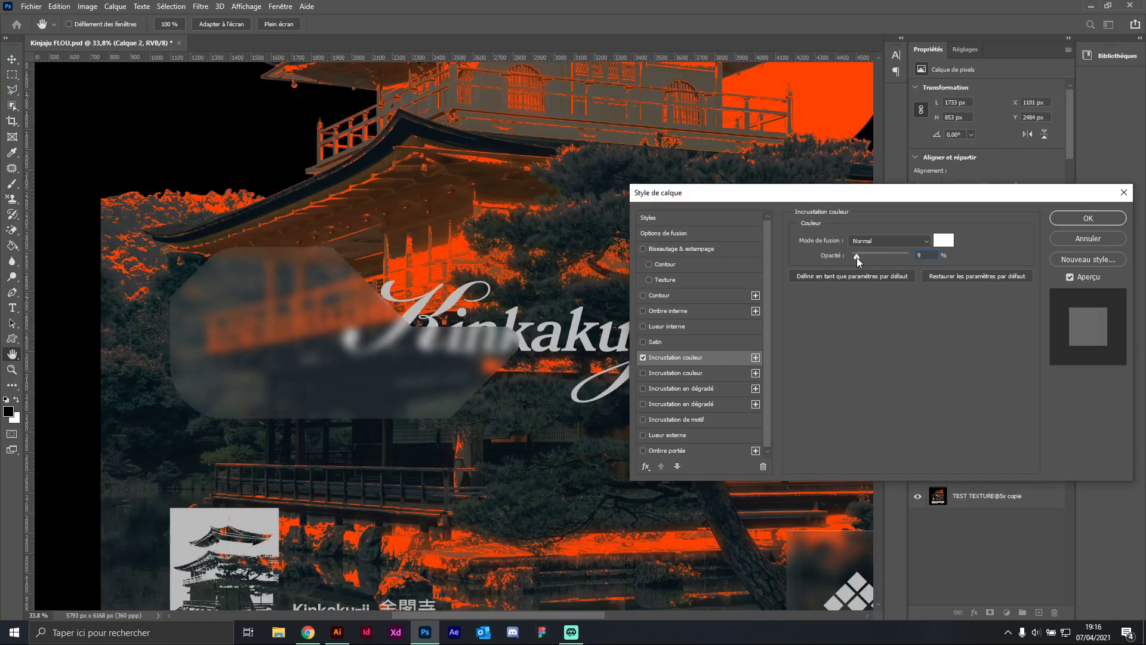
pyautogui.click(904, 374)
# Step: Give the panel a white inner shadow in Incrustation mode at 100% opacity, with 48° angle, 4 px distance and 0 px size
pyautogui.click(669, 311)
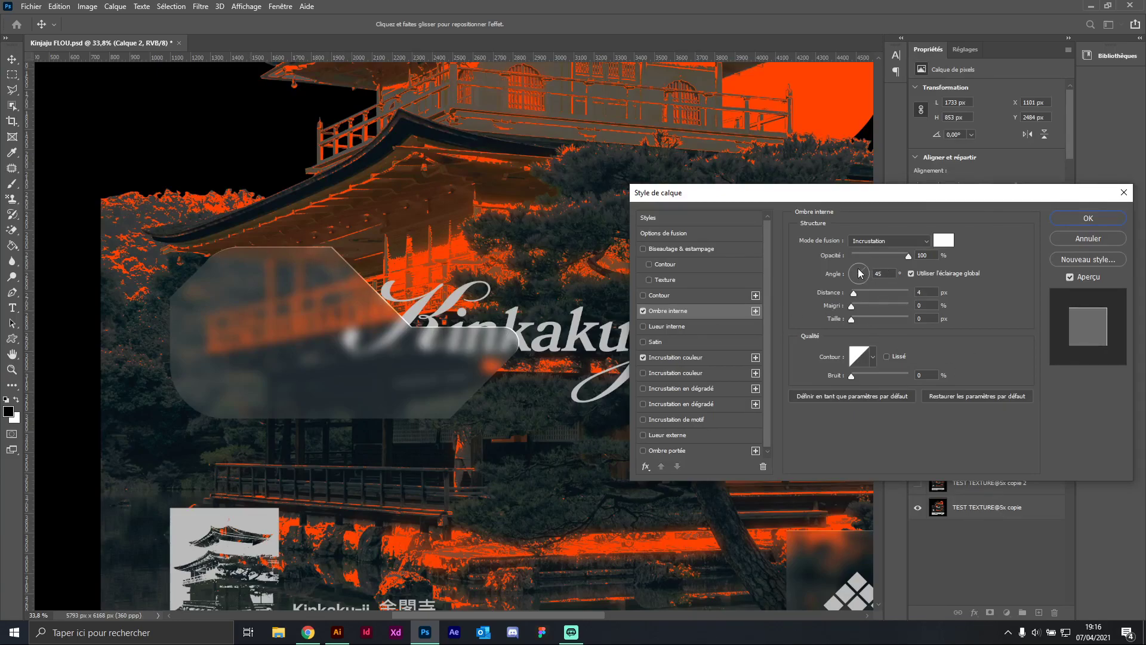
pyautogui.moveTo(924, 292); pyautogui.dragTo(904, 289)
pyautogui.moveTo(857, 285); pyautogui.dragTo(863, 274)
pyautogui.click(945, 240)
pyautogui.press('Escape')
pyautogui.click(894, 246)
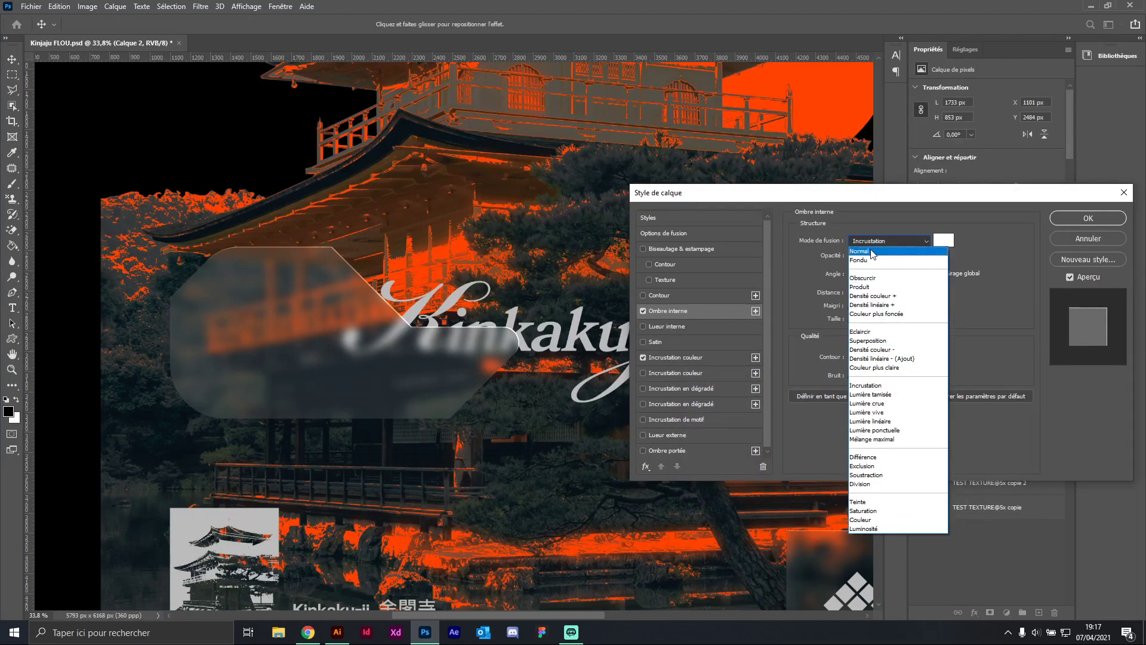
pyautogui.click(876, 245)
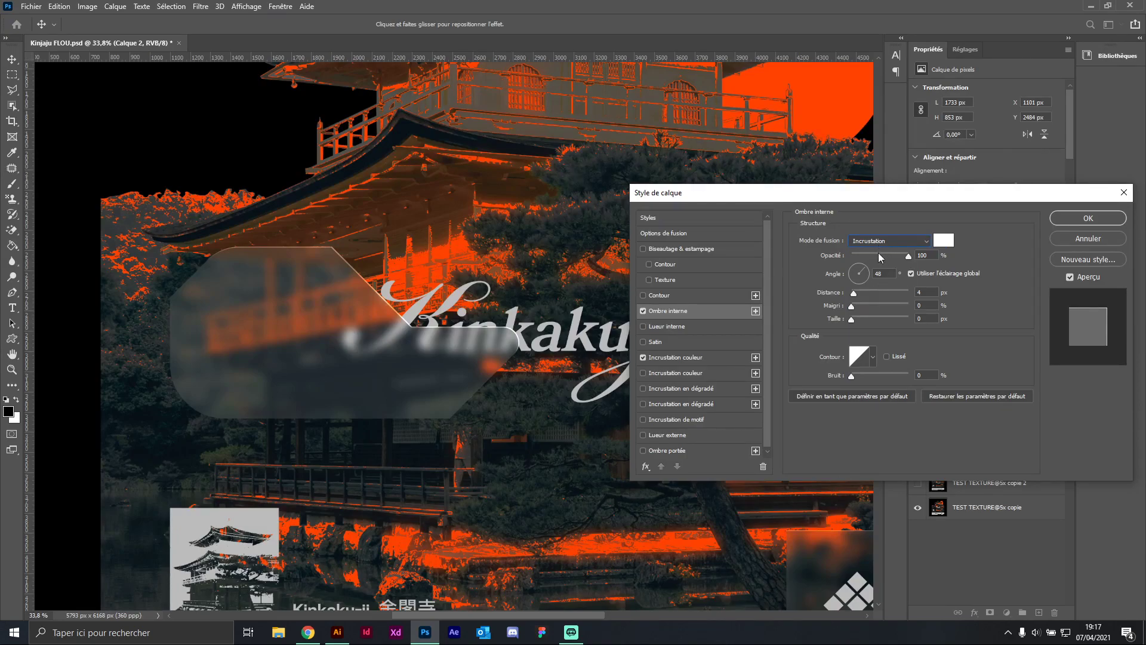
pyautogui.moveTo(861, 320); pyautogui.dragTo(833, 324)
pyautogui.moveTo(855, 293)
pyautogui.mouseDown()
pyautogui.moveTo(883, 296)
pyautogui.moveTo(856, 300)
pyautogui.mouseUp()
pyautogui.write('4')
pyautogui.scroll(-1, 722, 433)
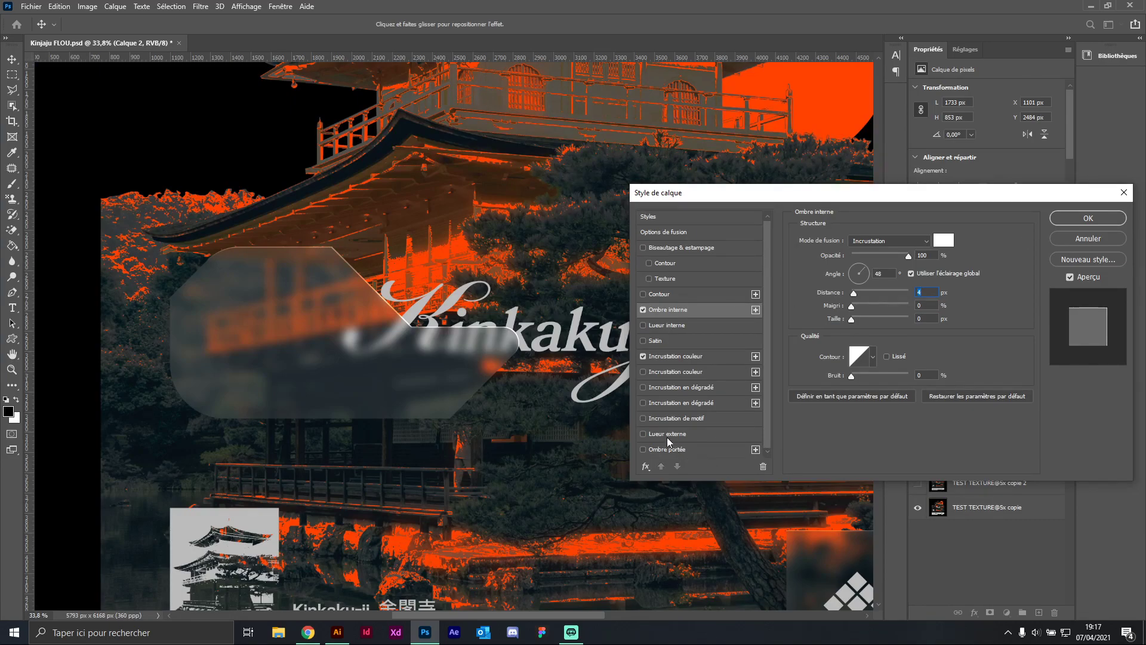
# Step: Add a white inner glow in Normal mode to the panel and adjust its size and opacity for a soft edge
pyautogui.click(666, 324)
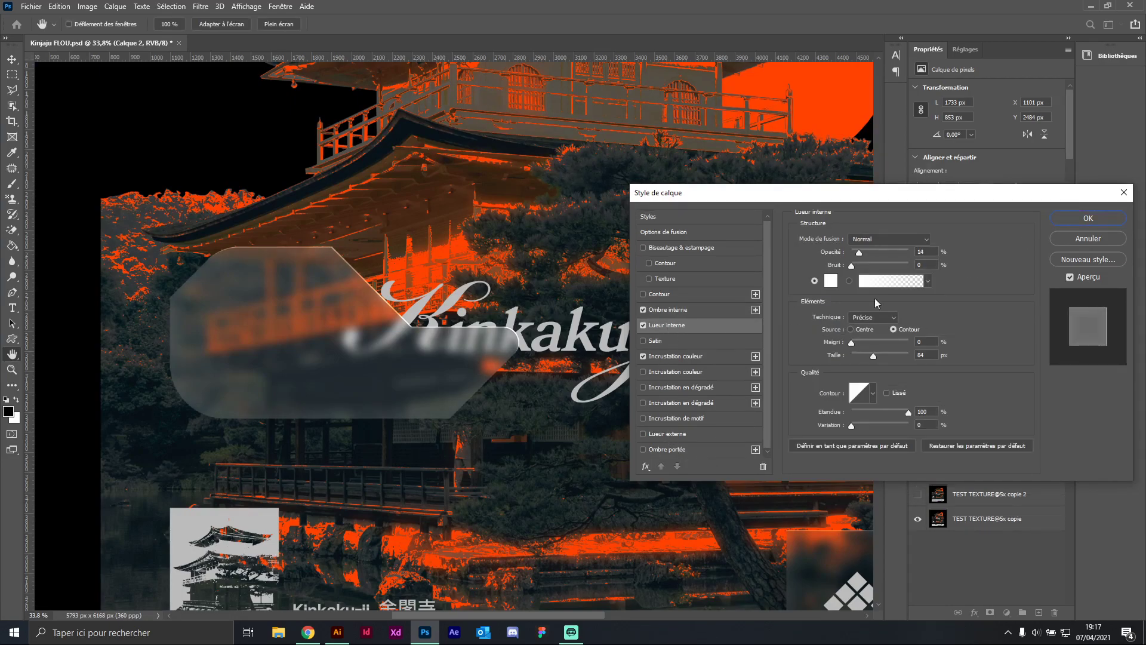
pyautogui.click(862, 241)
pyautogui.click(862, 246)
pyautogui.click(831, 281)
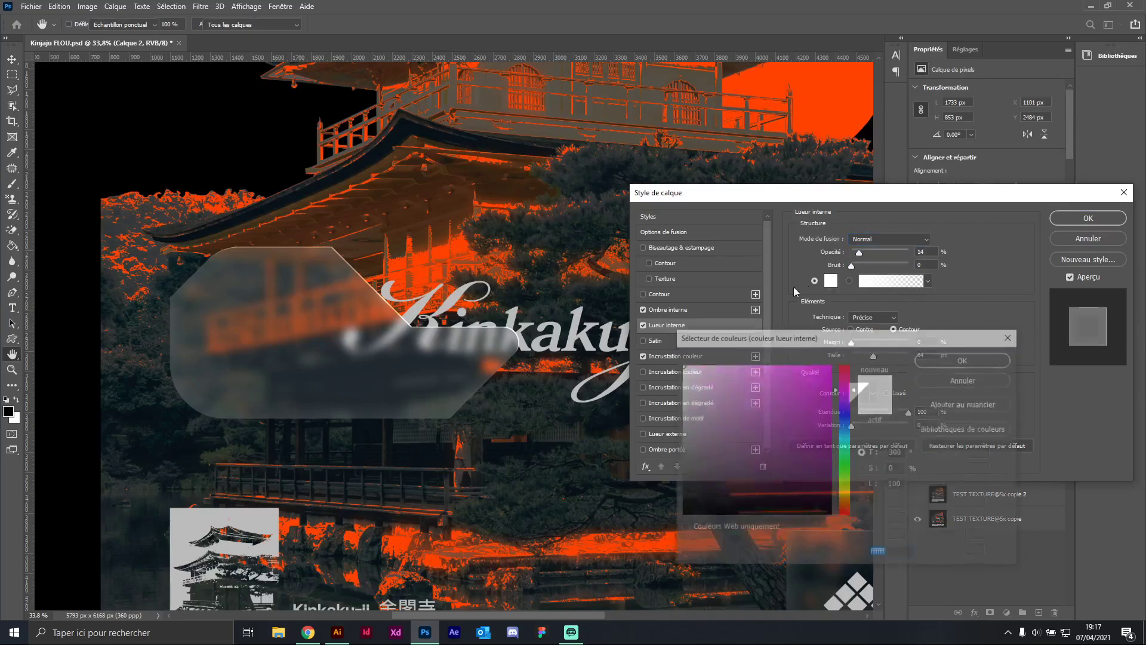
pyautogui.click(972, 360)
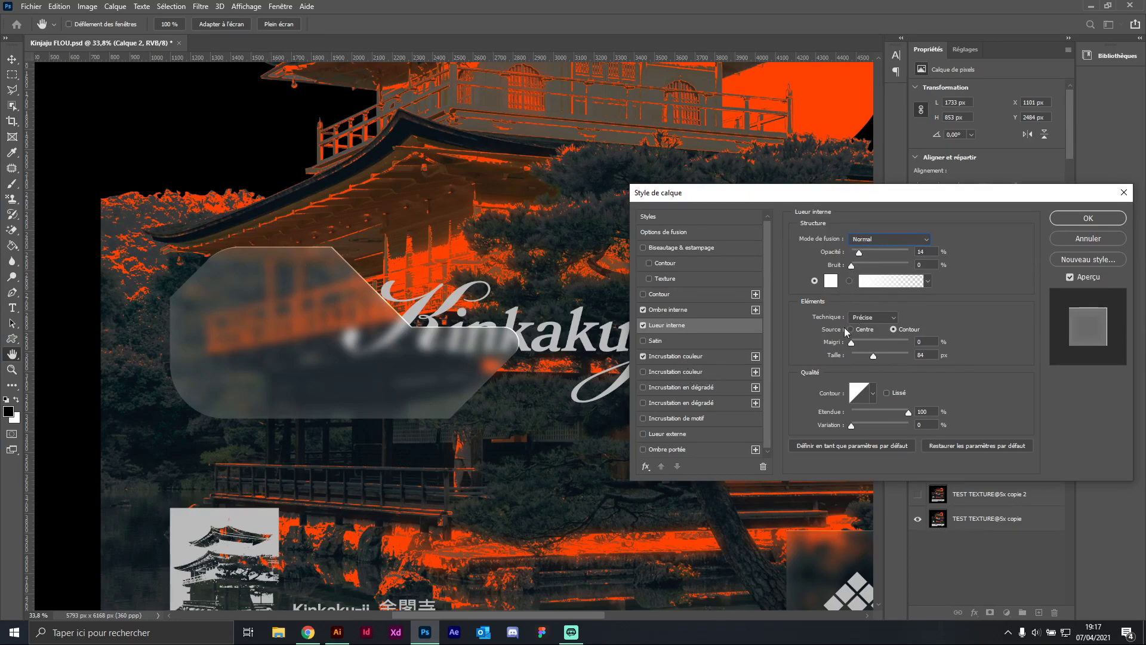
pyautogui.moveTo(871, 360); pyautogui.dragTo(835, 363)
pyautogui.click(879, 364)
pyautogui.moveTo(904, 254); pyautogui.dragTo(862, 261)
pyautogui.click(861, 258)
pyautogui.moveTo(860, 255); pyautogui.dragTo(858, 253)
# Step: Enable a drop shadow on the Calque 2 panel in Normal mode and set its colour to black (#000000)
pyautogui.click(666, 449)
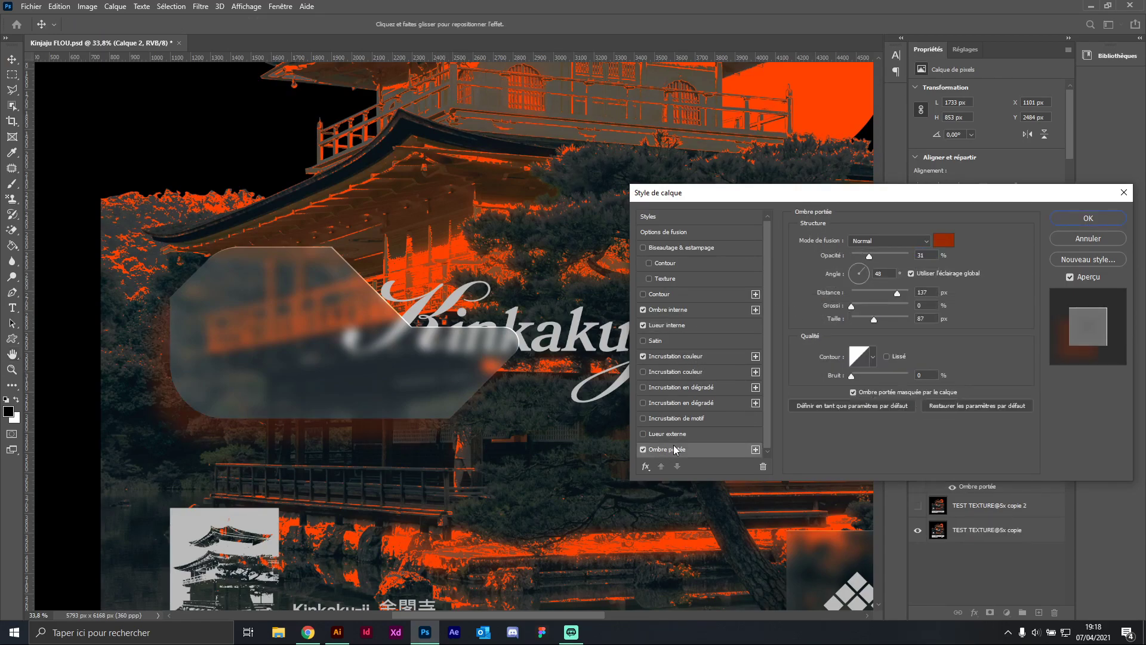
pyautogui.click(898, 241)
pyautogui.click(891, 250)
pyautogui.click(944, 240)
pyautogui.click(740, 457)
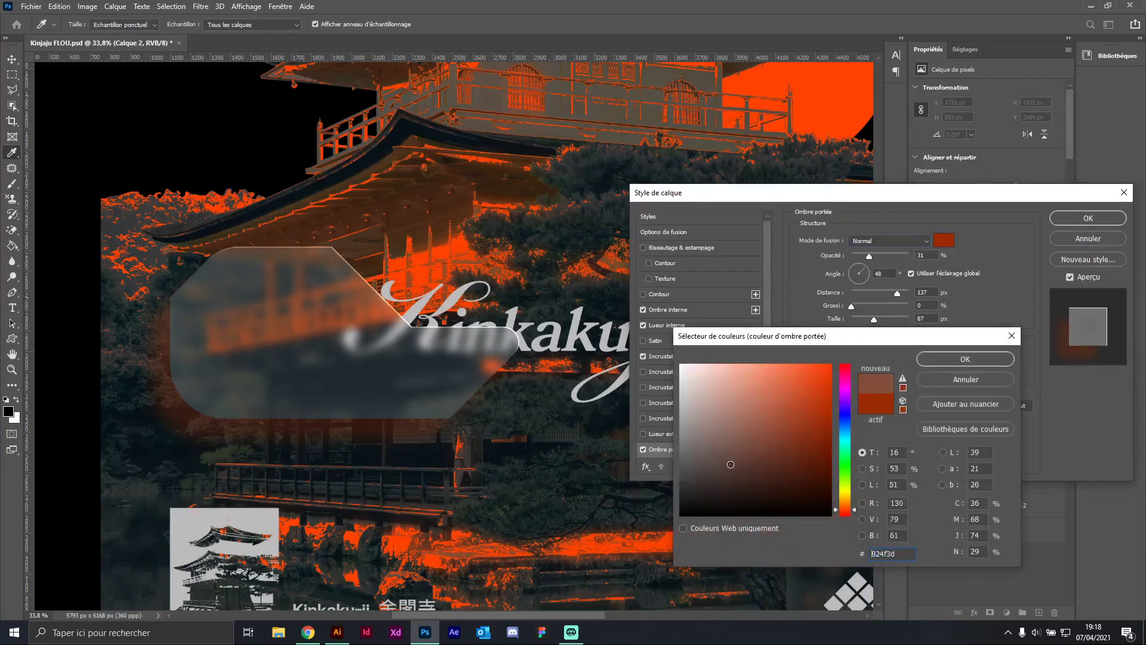
pyautogui.write('000000')
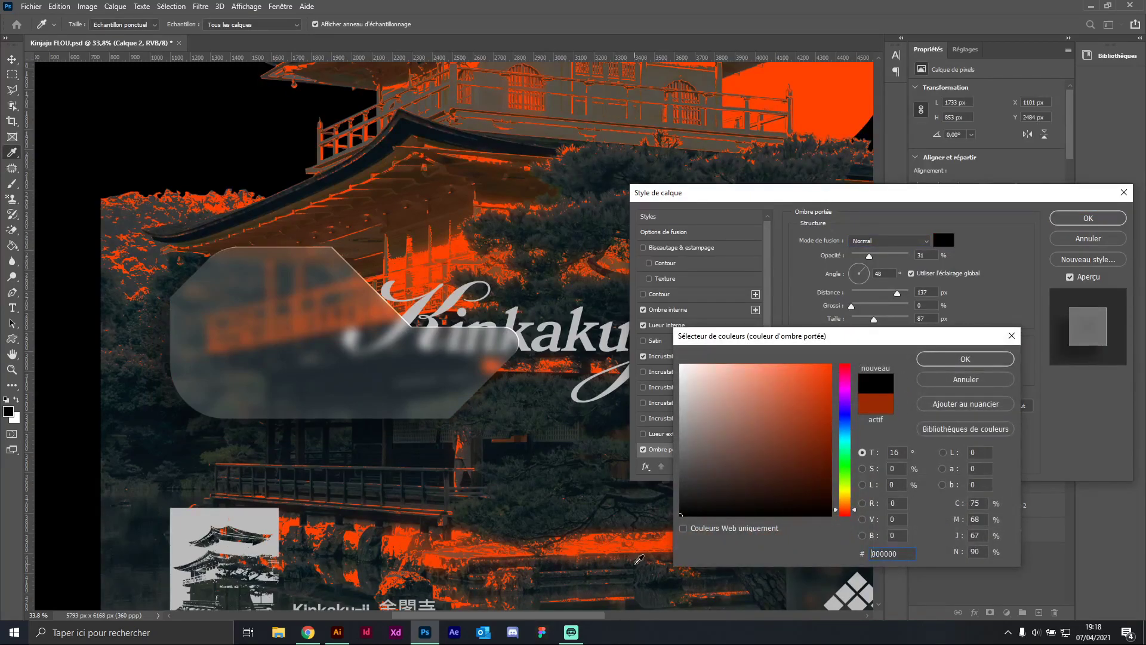
pyautogui.click(965, 359)
# Step: Set the panel's drop shadow to 96 px distance and about 35° angle, enlarge its size slightly, and apply the layer style
pyautogui.moveTo(894, 295); pyautogui.dragTo(866, 326)
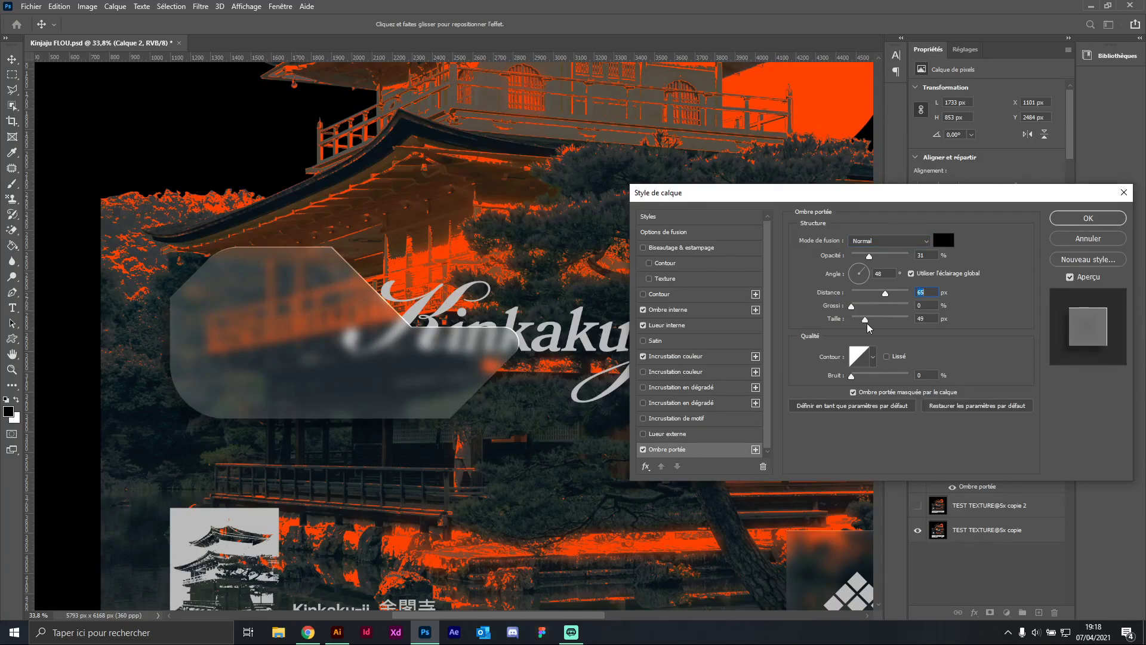
pyautogui.moveTo(871, 326); pyautogui.dragTo(895, 297)
pyautogui.click(857, 285)
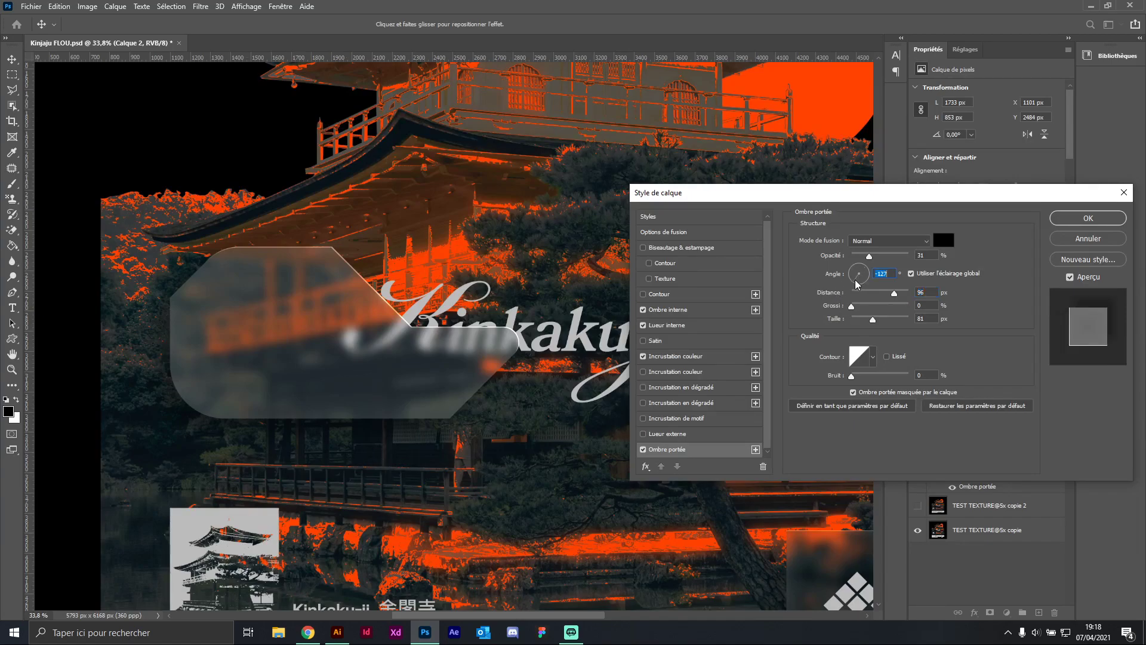
pyautogui.click(867, 268)
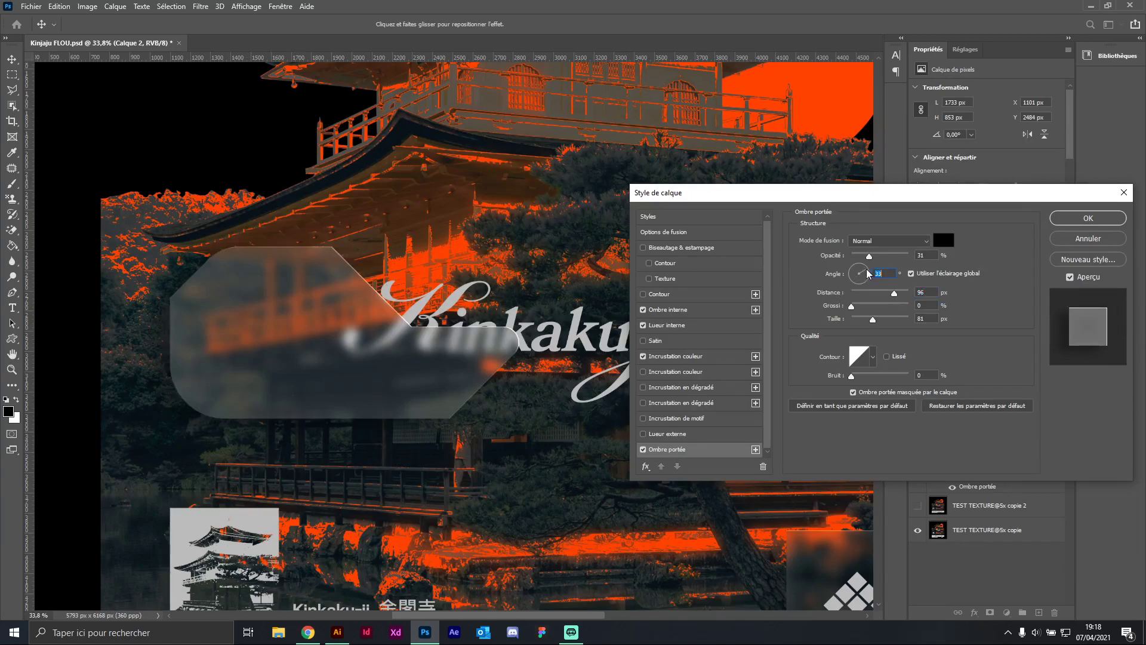
pyautogui.moveTo(873, 319); pyautogui.dragTo(880, 320)
pyautogui.click(1075, 220)
# Step: Try a slightly different opacity for the panel's white colour overlay
pyautogui.click(9, 374)
pyautogui.moveTo(426, 361); pyautogui.dragTo(412, 332)
pyautogui.moveTo(305, 332); pyautogui.dragTo(334, 333)
pyautogui.moveTo(520, 395); pyautogui.dragTo(478, 394)
pyautogui.moveTo(605, 416); pyautogui.dragTo(608, 417)
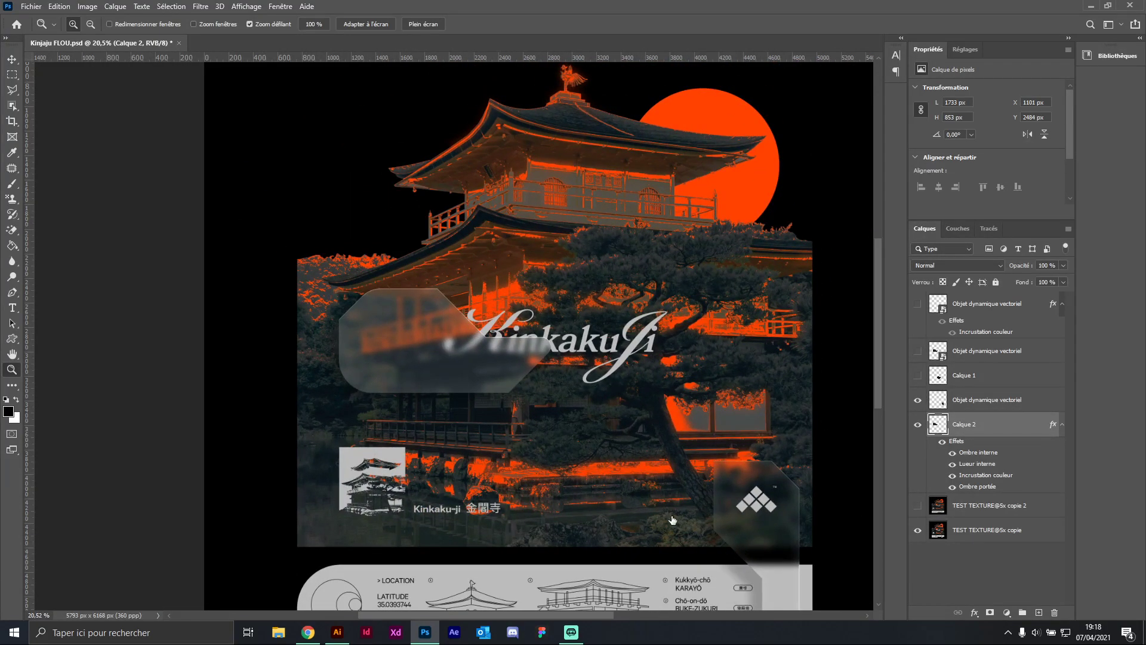
pyautogui.click(677, 357)
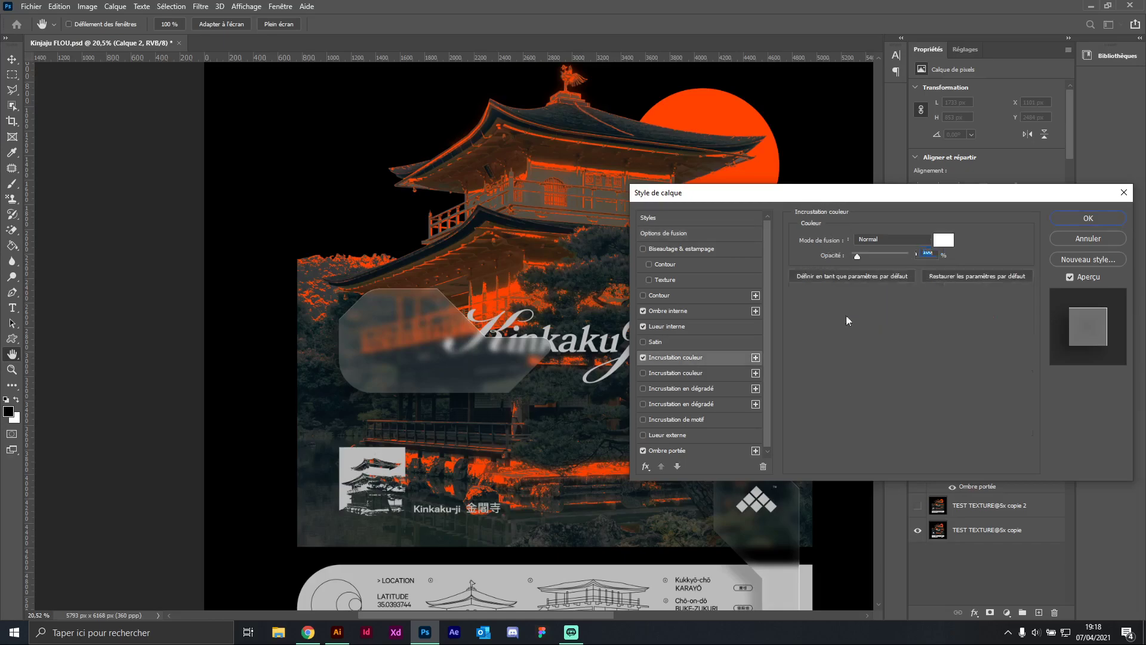
pyautogui.moveTo(864, 257); pyautogui.dragTo(859, 256)
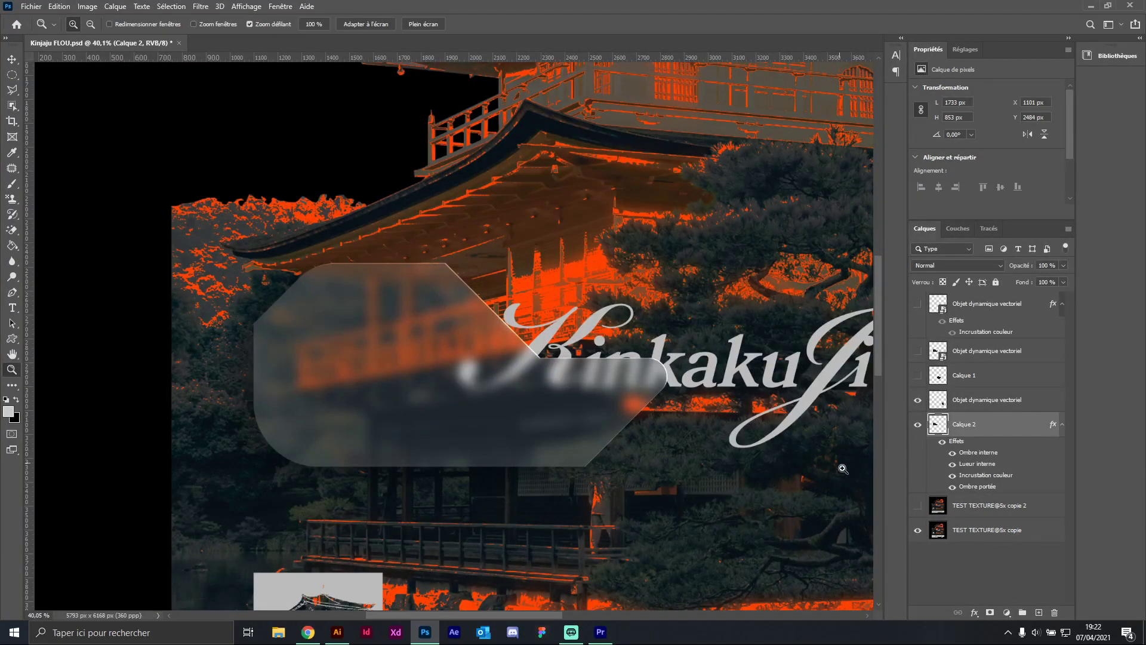
# Step: Try tinting the panel by setting its colour overlay to red (#ff0000) and cyan (#00deff)
pyautogui.doubleClick(968, 476)
pyautogui.click(945, 240)
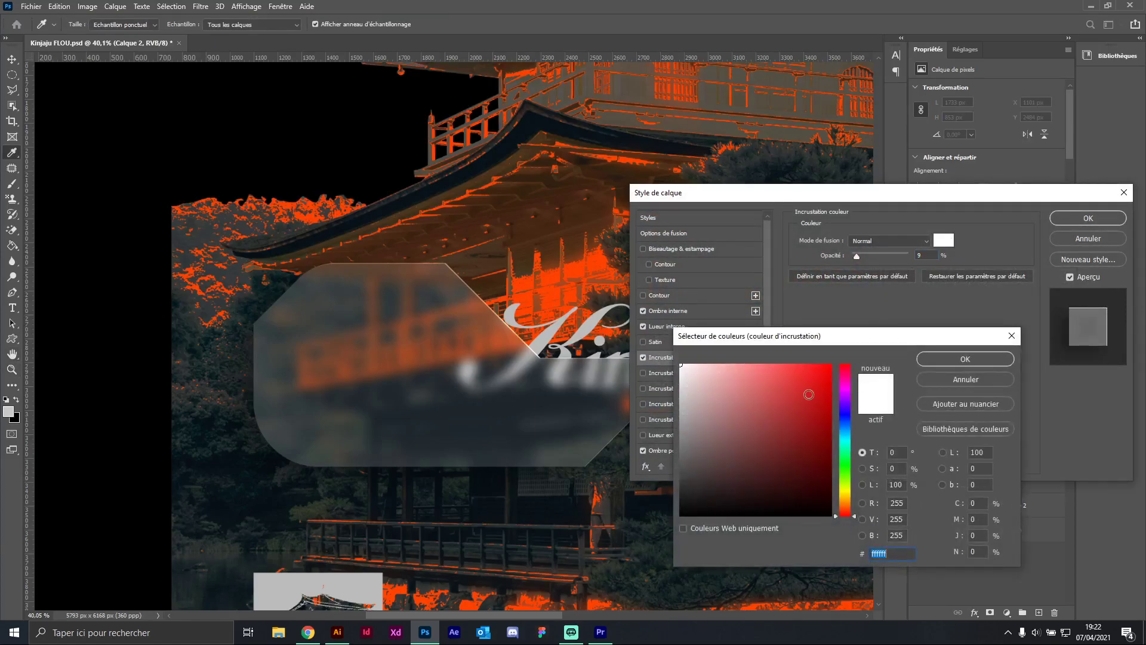
pyautogui.write('ff0000')
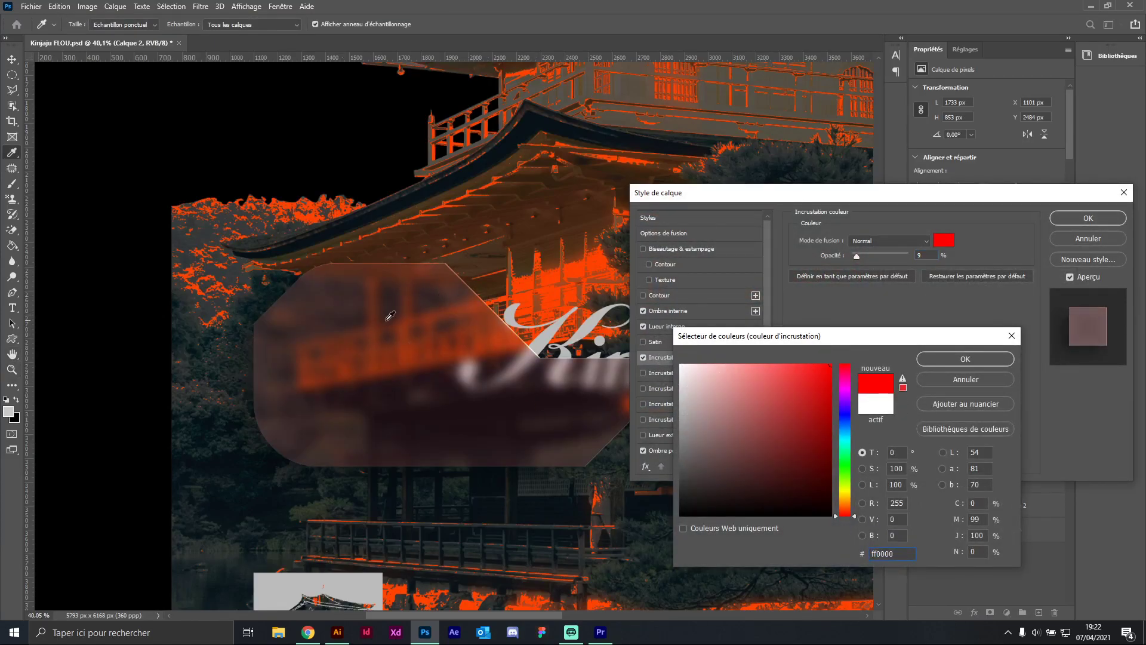
pyautogui.moveTo(846, 396); pyautogui.dragTo(846, 364)
pyautogui.moveTo(807, 401)
pyautogui.mouseDown()
pyautogui.moveTo(800, 363)
pyautogui.moveTo(836, 332)
pyautogui.mouseUp()
pyautogui.click(848, 411)
pyautogui.click(847, 437)
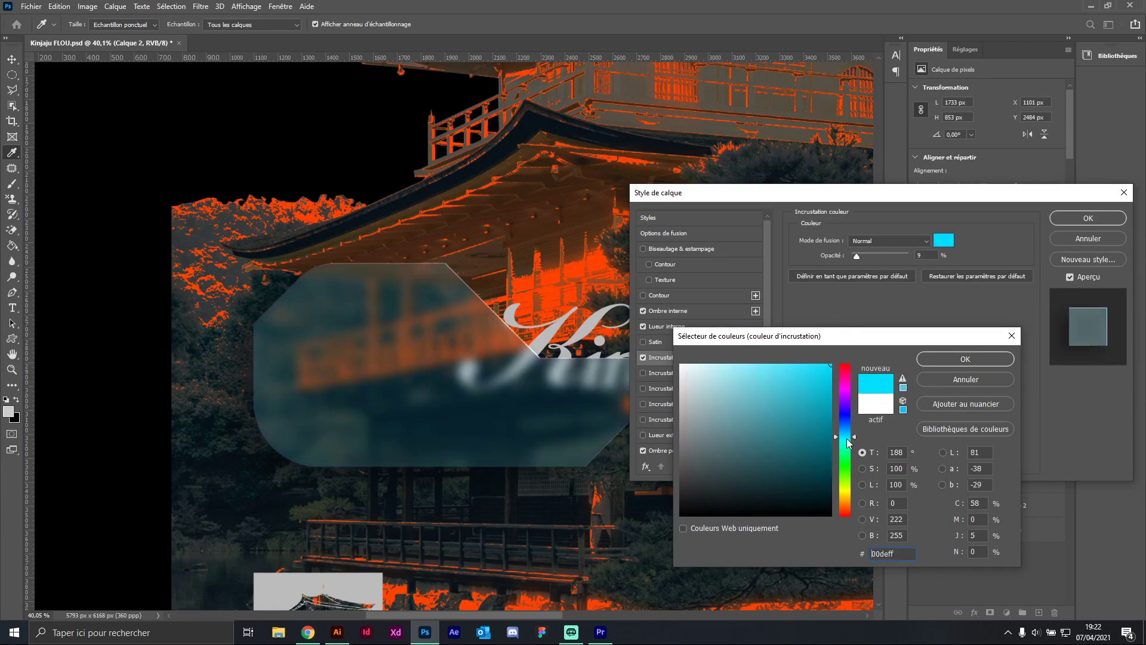
# Step: Try dark teal (#00343c), a green tone and orange (#ff9c00) as the panel's overlay tint
pyautogui.moveTo(770, 400); pyautogui.dragTo(754, 362)
pyautogui.click(831, 480)
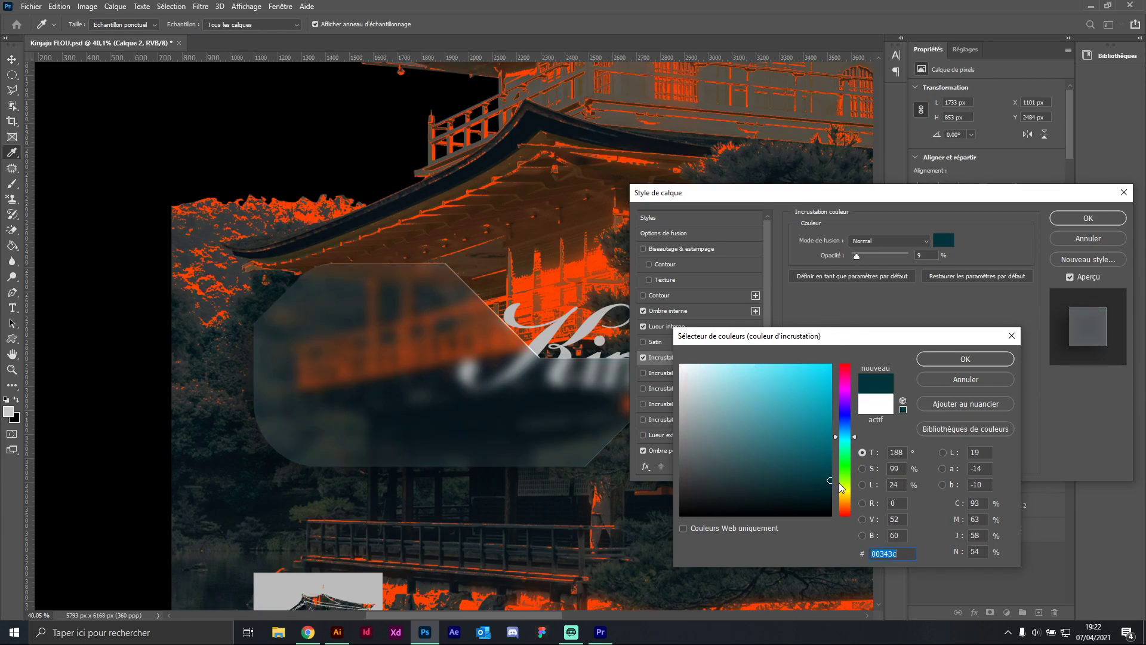
pyautogui.click(845, 476)
pyautogui.moveTo(825, 443)
pyautogui.mouseDown()
pyautogui.moveTo(810, 363)
pyautogui.moveTo(780, 363)
pyautogui.moveTo(831, 363)
pyautogui.mouseUp()
pyautogui.click(846, 500)
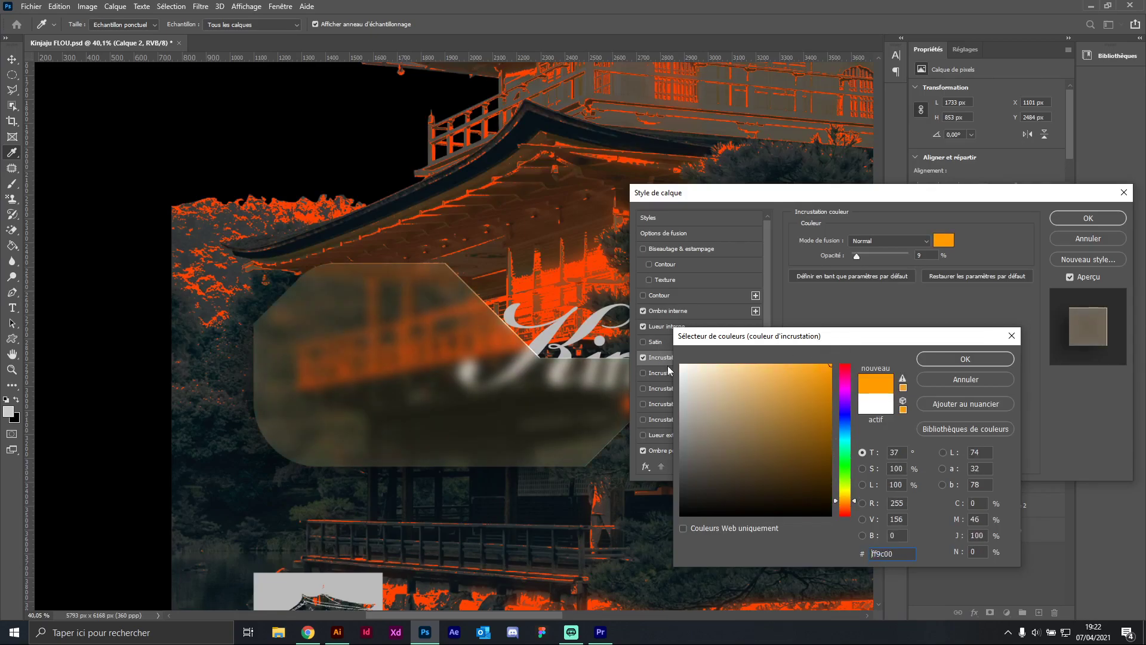
pyautogui.click(956, 359)
# Step: Check the inner shadow settings, reopen the overlay colour, and discard all the tint changes made to the panel
pyautogui.click(686, 312)
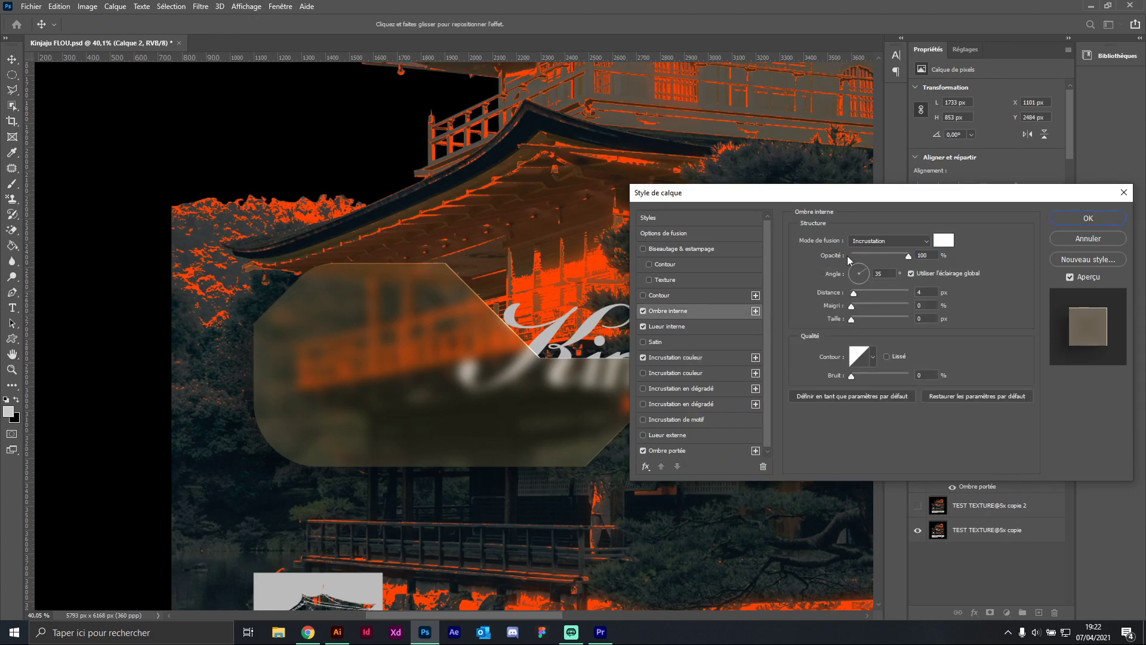
pyautogui.click(679, 358)
pyautogui.click(944, 241)
pyautogui.moveTo(770, 338)
pyautogui.mouseDown()
pyautogui.moveTo(770, 404)
pyautogui.moveTo(765, 363)
pyautogui.mouseUp()
pyautogui.click(956, 382)
pyautogui.click(1072, 243)
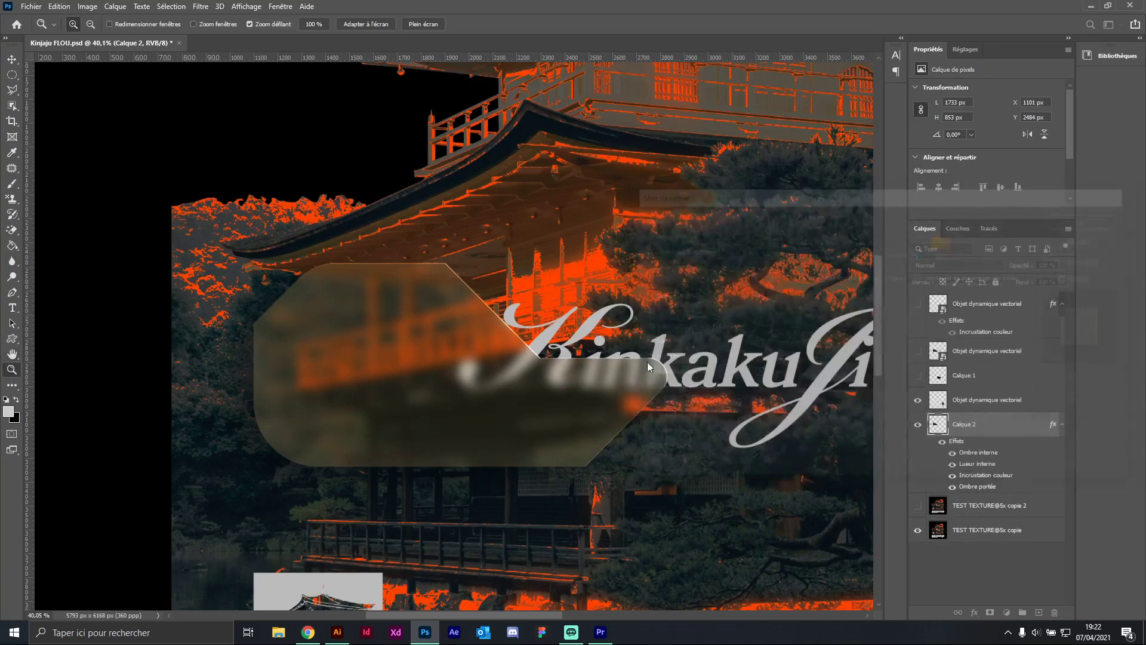
pyautogui.scroll(-6, 463, 372)
pyautogui.scroll(1, 460, 373)
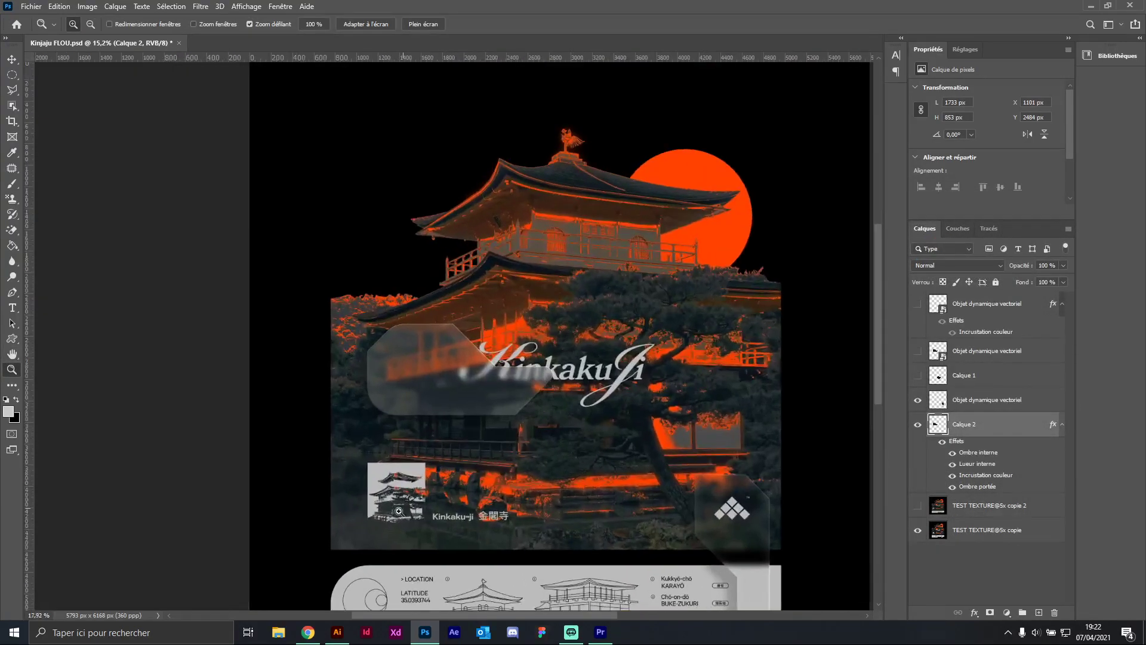
# Step: Switch to Chrome and look through the hoodies and T-shirts in the AMPTON store
pyautogui.click(308, 632)
pyautogui.scroll(-10, 468, 292)
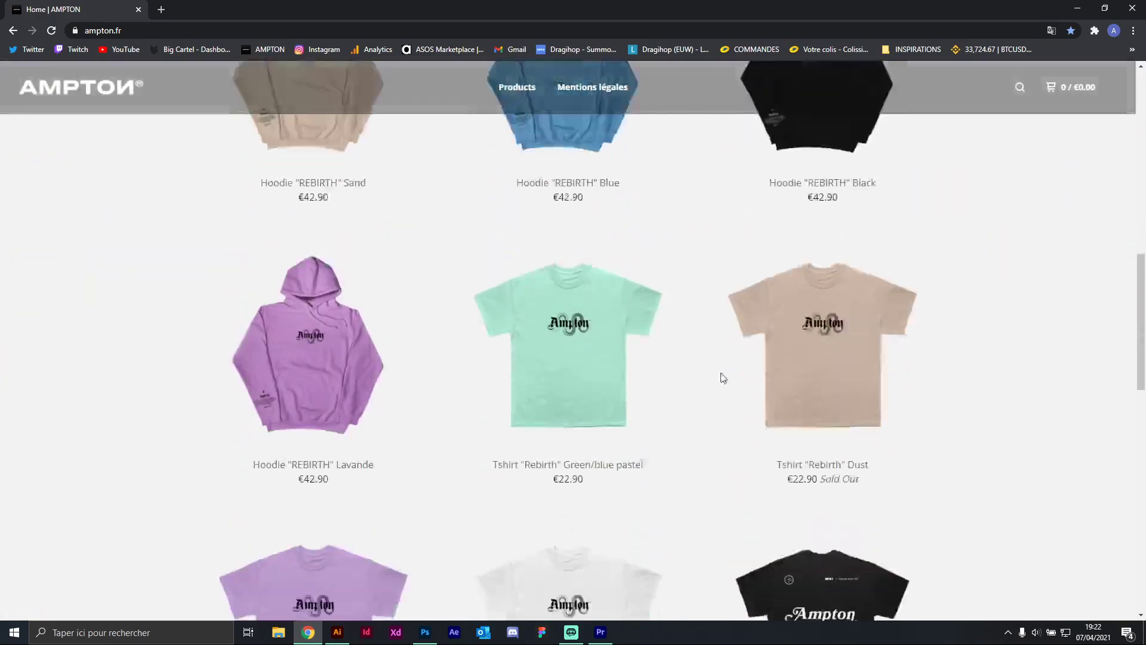
pyautogui.scroll(10, 673, 367)
pyautogui.scroll(-8, 840, 312)
pyautogui.scroll(-10, 840, 311)
pyautogui.scroll(15, 832, 482)
pyautogui.scroll(-8, 811, 317)
pyautogui.scroll(2, 782, 328)
# Step: Open the product page of the Hoodie "REBIRTH" Black and look it over
pyautogui.click(793, 320)
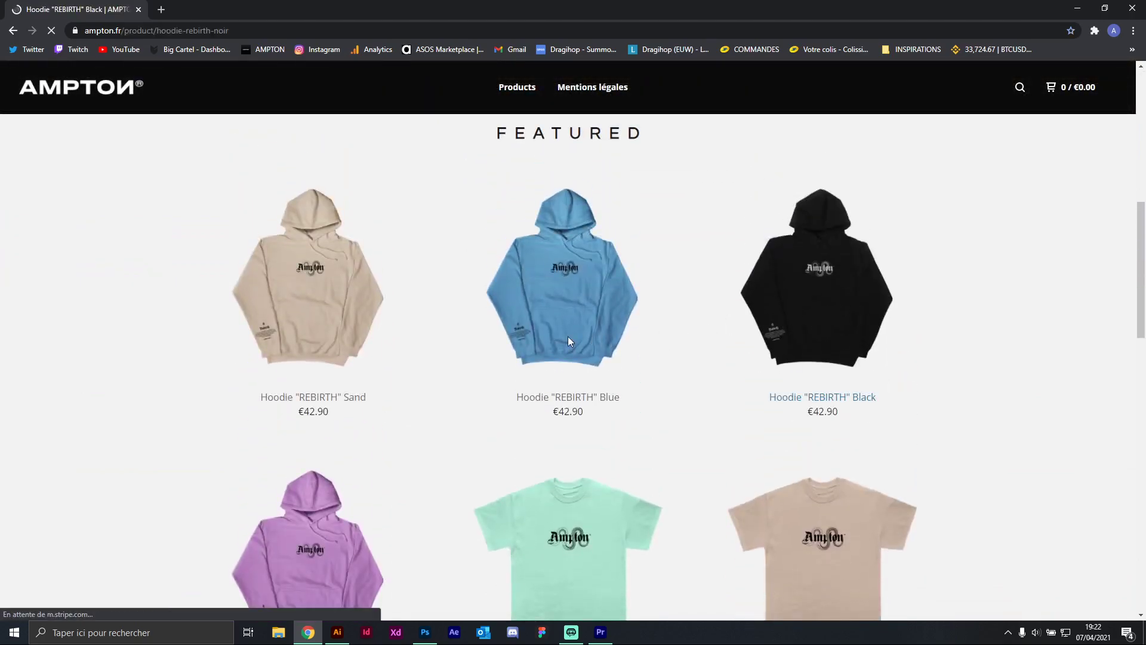
pyautogui.scroll(-4, 487, 384)
pyautogui.scroll(5, 571, 409)
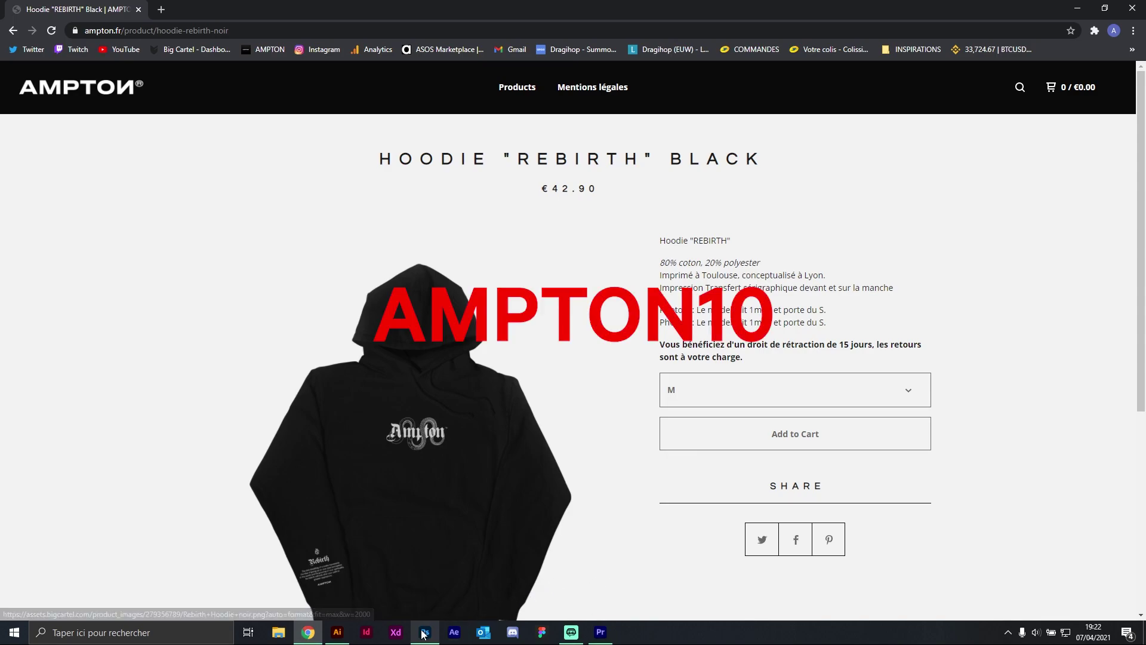
pyautogui.moveTo(572, 631)
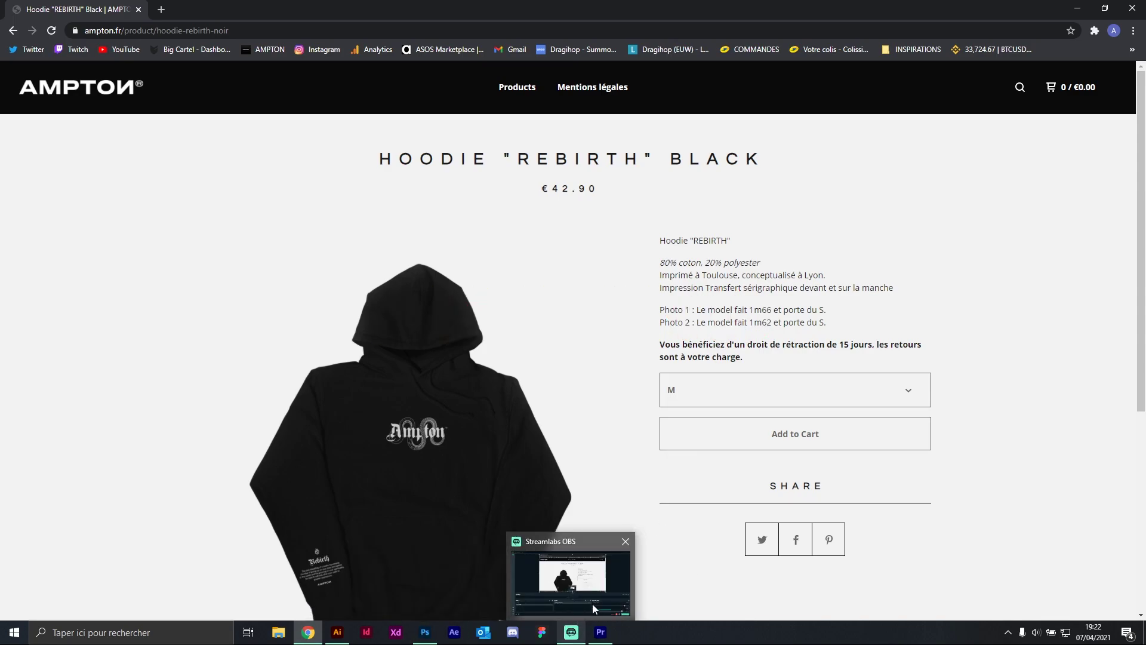